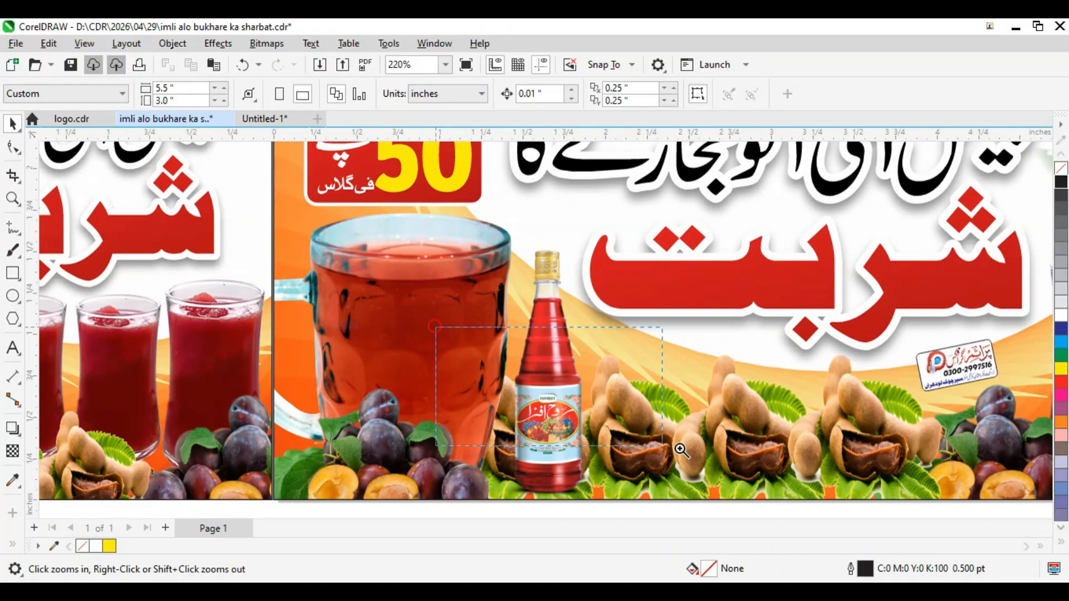
- Examine the finished sherbet banner's logo label close up, along with its complete three-panel layout
{"action": "scroll", "coordinate": [373, 341], "scroll_direction": "down", "scroll_amount": 7}
{"action": "key", "text": "F2"}
{"action": "left_click_drag", "start_coordinate": [723, 291], "coordinate": [913, 344]}
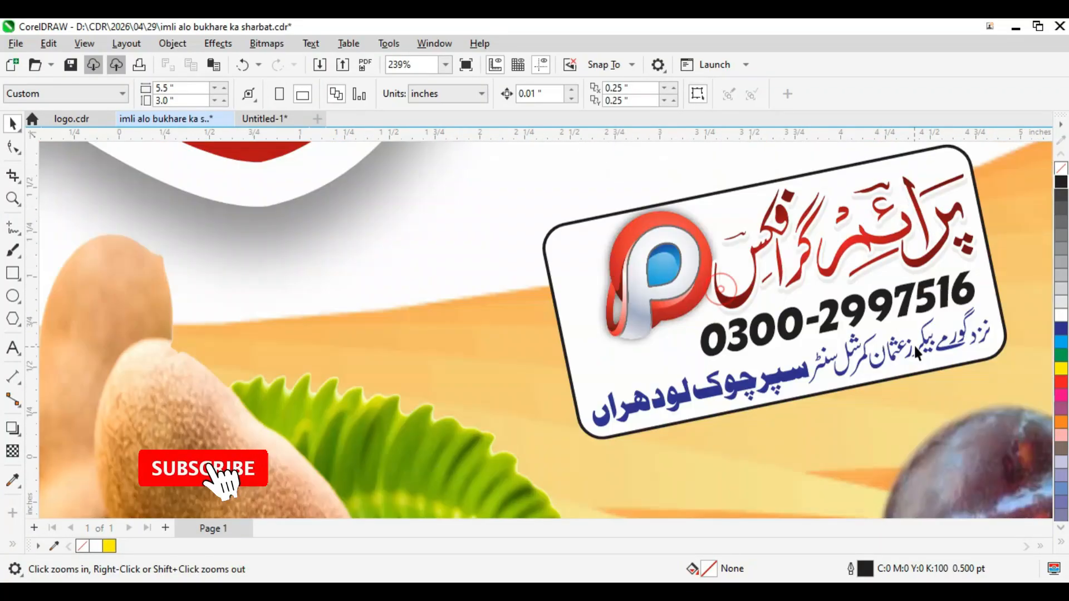
{"action": "scroll", "coordinate": [644, 329], "scroll_direction": "down", "scroll_amount": 2}
{"action": "left_click", "coordinate": [462, 342]}
{"action": "key", "text": "F4"}
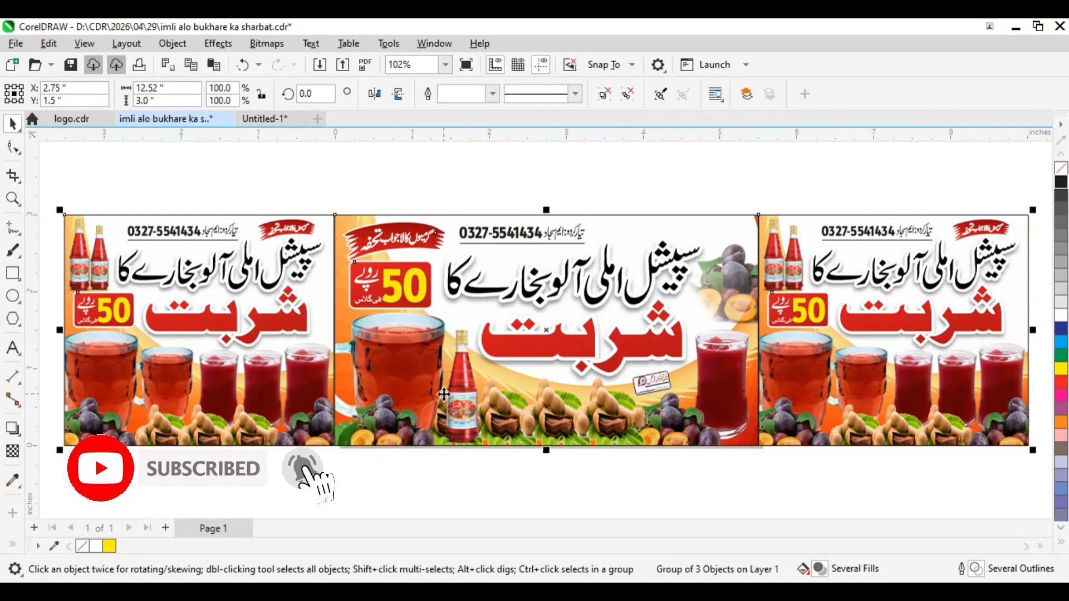
{"action": "left_click", "coordinate": [406, 158]}
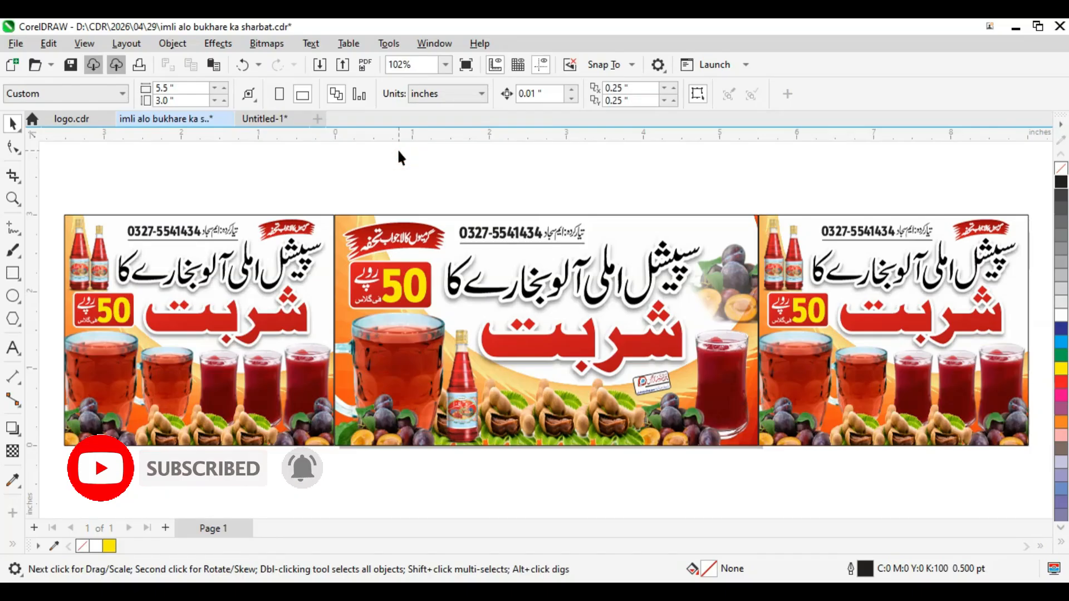
- In the untitled document, set the page to 5.5 × 3.0 inches and add a page-sized rectangle
{"action": "left_click", "coordinate": [264, 118]}
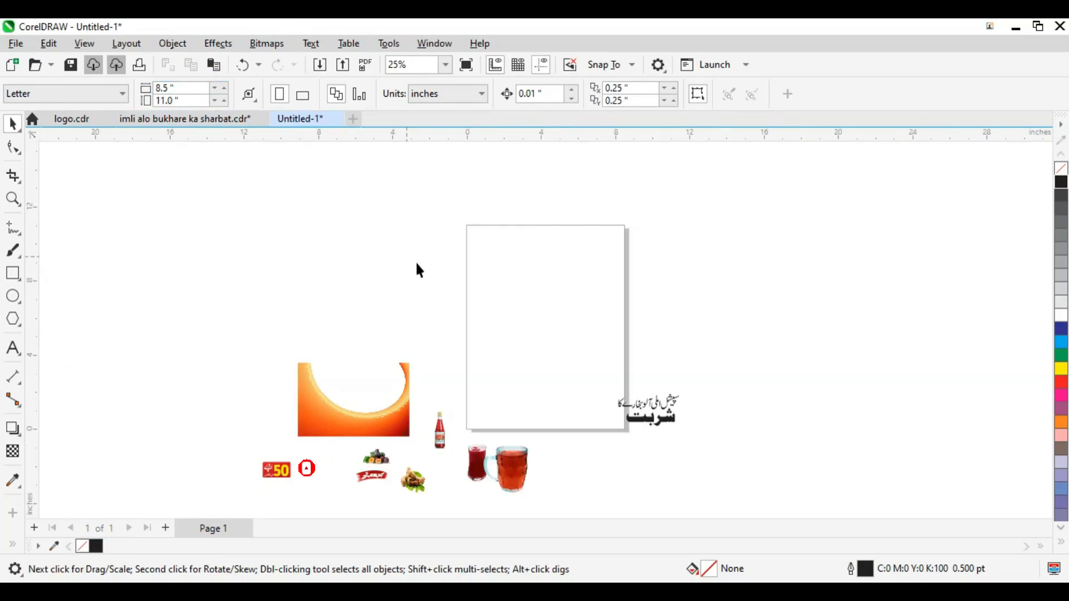
{"action": "scroll", "coordinate": [318, 289], "scroll_direction": "down", "scroll_amount": 1}
{"action": "key", "text": "F2"}
{"action": "left_click_drag", "start_coordinate": [715, 455], "coordinate": [694, 448]}
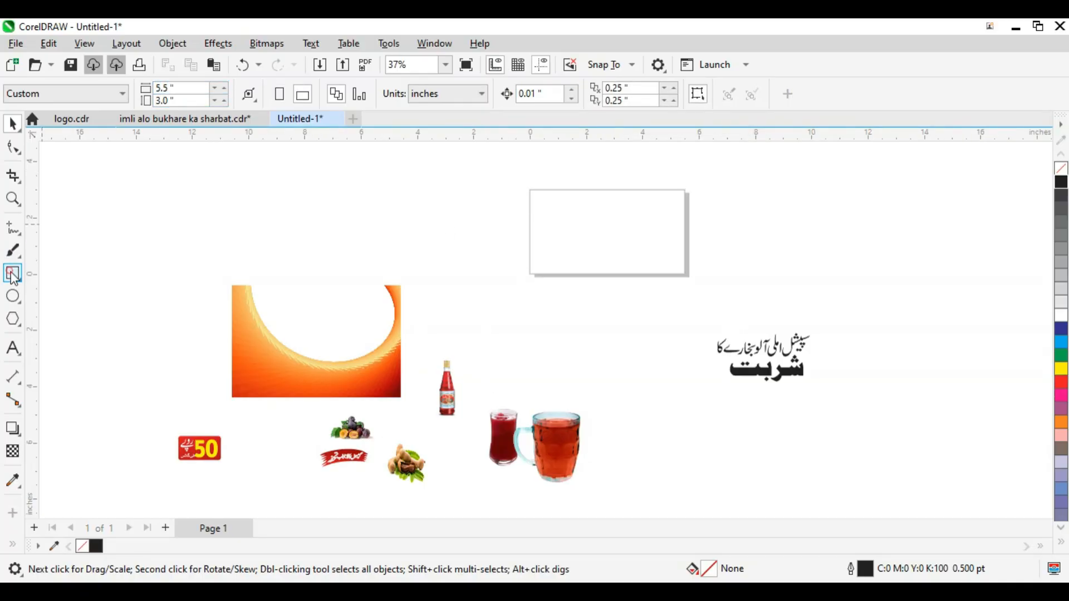
{"action": "double_click", "coordinate": [11, 273]}
{"action": "scroll", "coordinate": [625, 298], "scroll_direction": "down", "scroll_amount": 1}
{"action": "scroll", "coordinate": [489, 322], "scroll_direction": "up", "scroll_amount": 2}
- PowerClip the orange curved background bitmap inside the page-sized rectangle
{"action": "key", "text": "space"}
{"action": "left_click", "coordinate": [364, 374]}
{"action": "scroll", "coordinate": [383, 366], "scroll_direction": "up", "scroll_amount": 1}
{"action": "right_click", "coordinate": [380, 365]}
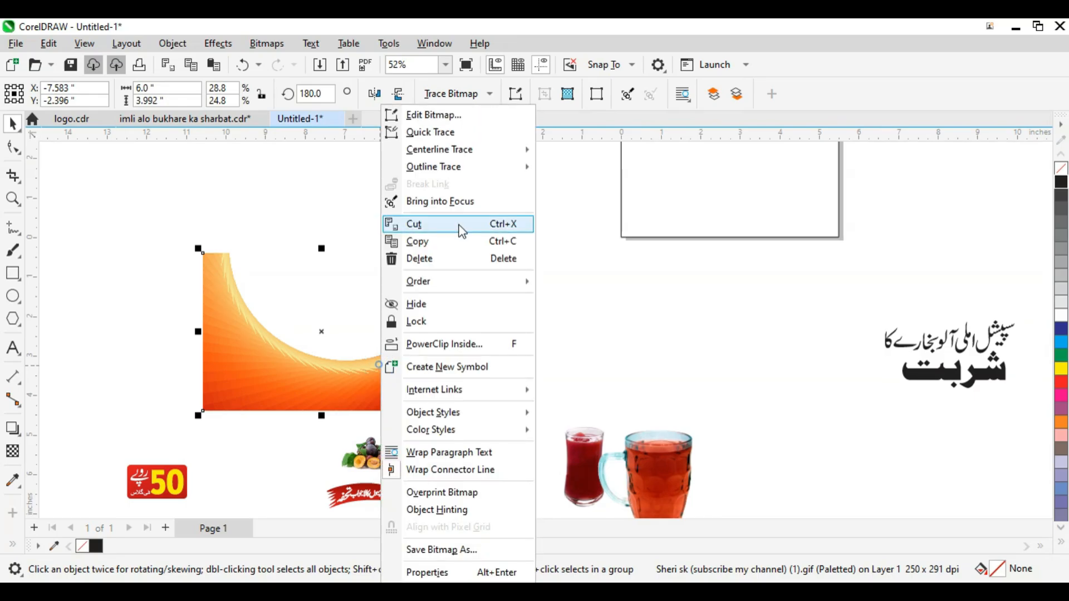
{"action": "left_click", "coordinate": [468, 345]}
{"action": "left_click", "coordinate": [676, 191]}
- Scale the clipped orange background to about 5.58 × 3.71 inches and shift it slightly upward inside the rectangle
{"action": "left_click", "coordinate": [711, 214], "text": "ctrl"}
{"action": "scroll", "coordinate": [712, 210], "scroll_direction": "down", "scroll_amount": 1}
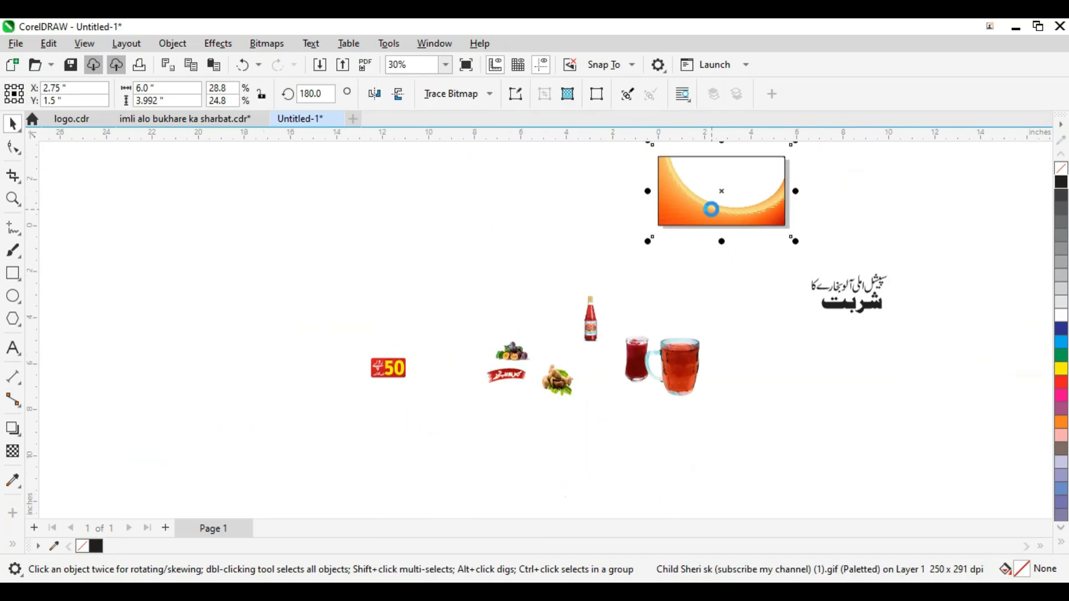
{"action": "key", "text": "shift+F2"}
{"action": "left_click_drag", "start_coordinate": [822, 145], "coordinate": [802, 159]}
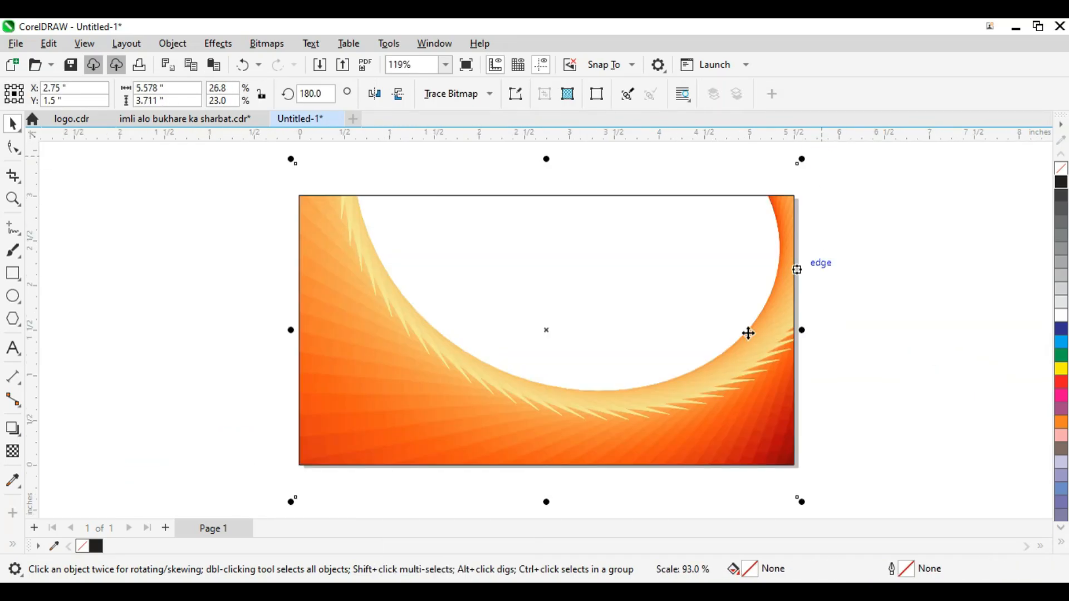
{"action": "left_click_drag", "start_coordinate": [743, 390], "coordinate": [747, 380]}
{"action": "scroll", "coordinate": [794, 351], "scroll_direction": "down", "scroll_amount": 1}
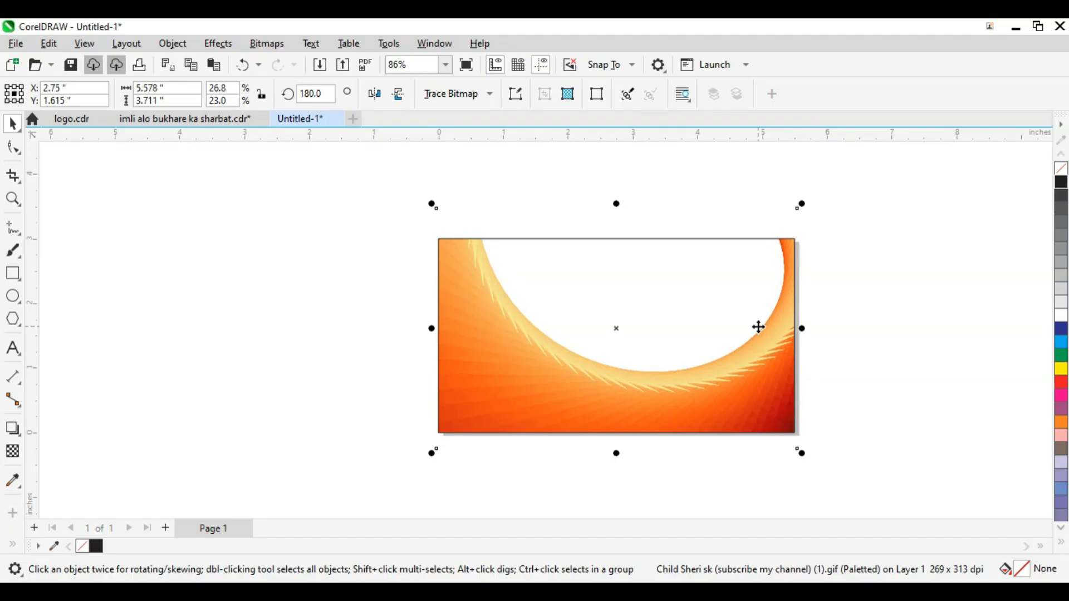
- Nudge the clipped background vertically to about Y 1.66 inches and deselect it
{"action": "key", "text": "Up"}
{"action": "key", "text": "Up"}
{"action": "key", "text": "Down"}
{"action": "key", "text": "Down"}
{"action": "key", "text": "Down"}
{"action": "key", "text": "Down"}
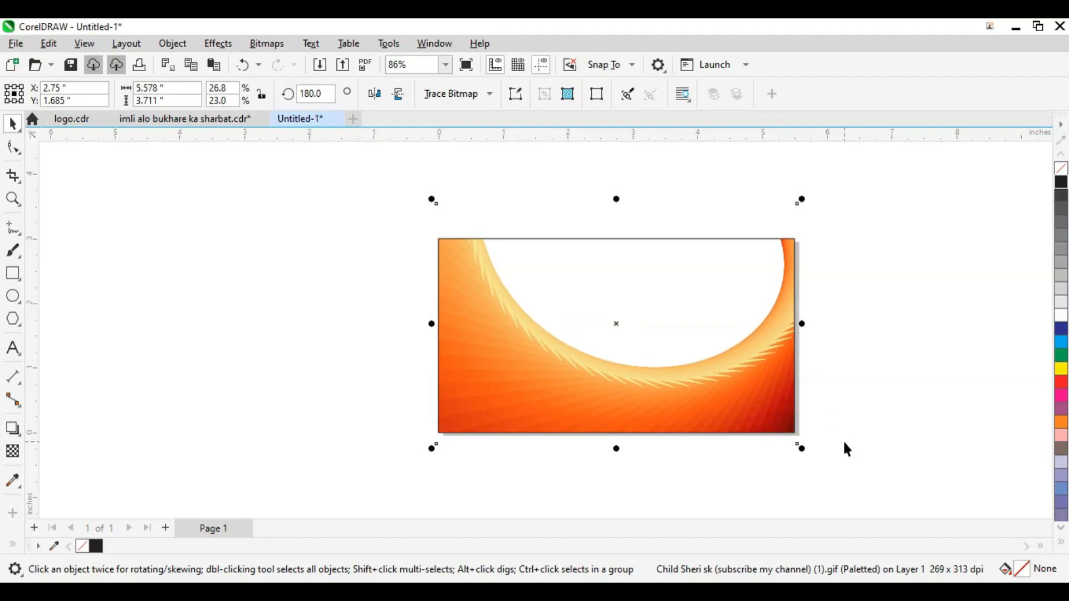
{"action": "left_click", "coordinate": [713, 392]}
{"action": "scroll", "coordinate": [774, 384], "scroll_direction": "down", "scroll_amount": 3}
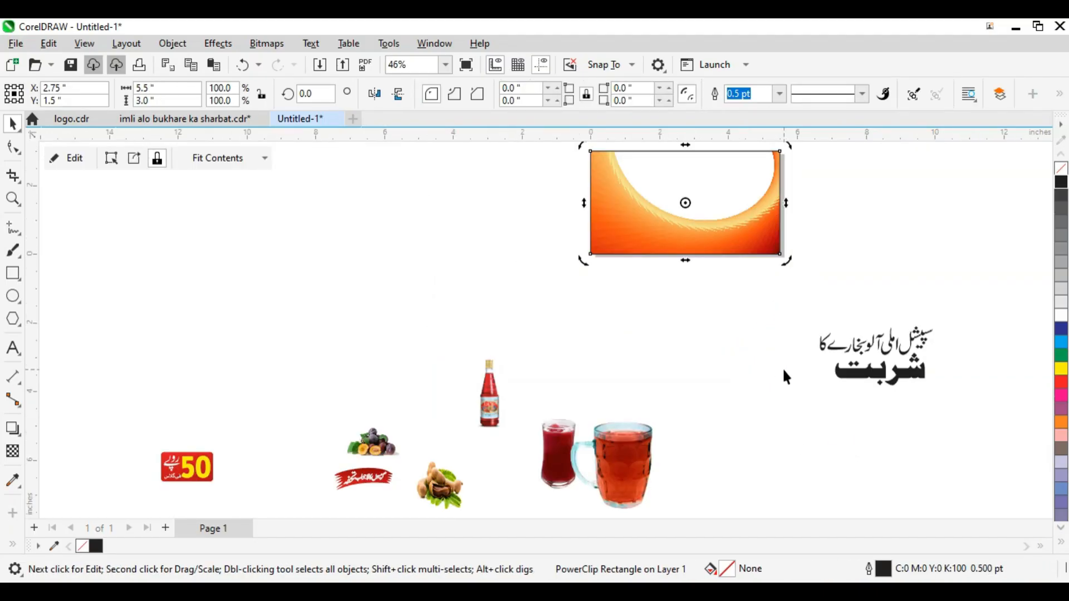
{"action": "left_click", "coordinate": [783, 369]}
- Move the black Urdu heading group onto the card's white area and nudge it up to about Y 2.02 inches
{"action": "left_click", "coordinate": [894, 350]}
{"action": "scroll", "coordinate": [894, 350], "scroll_direction": "down", "scroll_amount": 1}
{"action": "left_click_drag", "start_coordinate": [894, 350], "coordinate": [760, 220]}
{"action": "scroll", "coordinate": [774, 245], "scroll_direction": "up", "scroll_amount": 5}
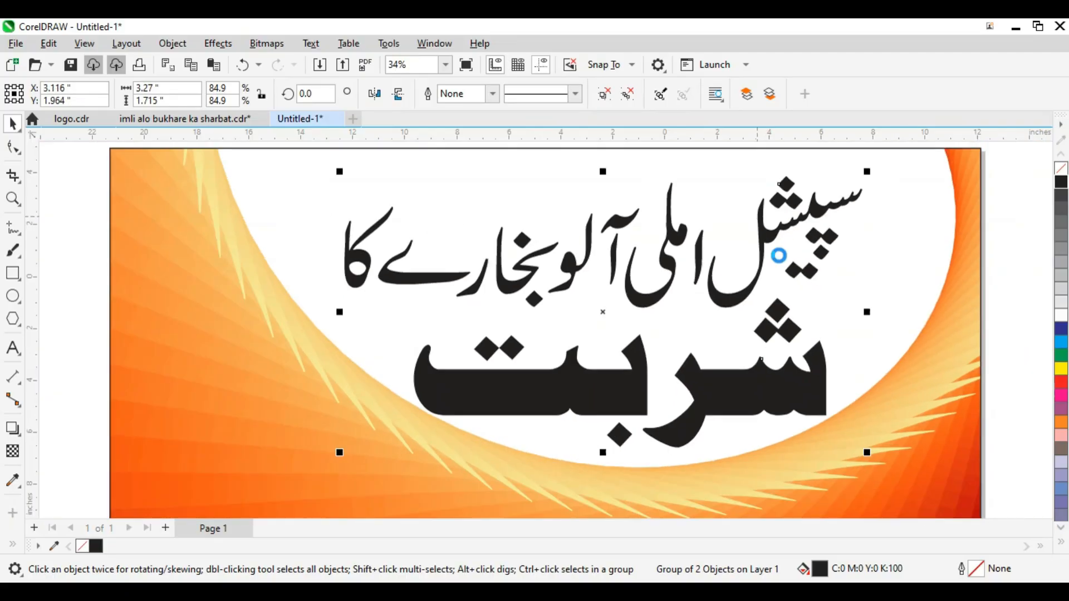
{"action": "key", "text": "Up"}
{"action": "key", "text": "Up"}
{"action": "key", "text": "Up"}
{"action": "key", "text": "Up"}
{"action": "key", "text": "Up"}
{"action": "key", "text": "Up"}
{"action": "scroll", "coordinate": [692, 306], "scroll_direction": "down", "scroll_amount": 2}
{"action": "key", "text": "F2"}
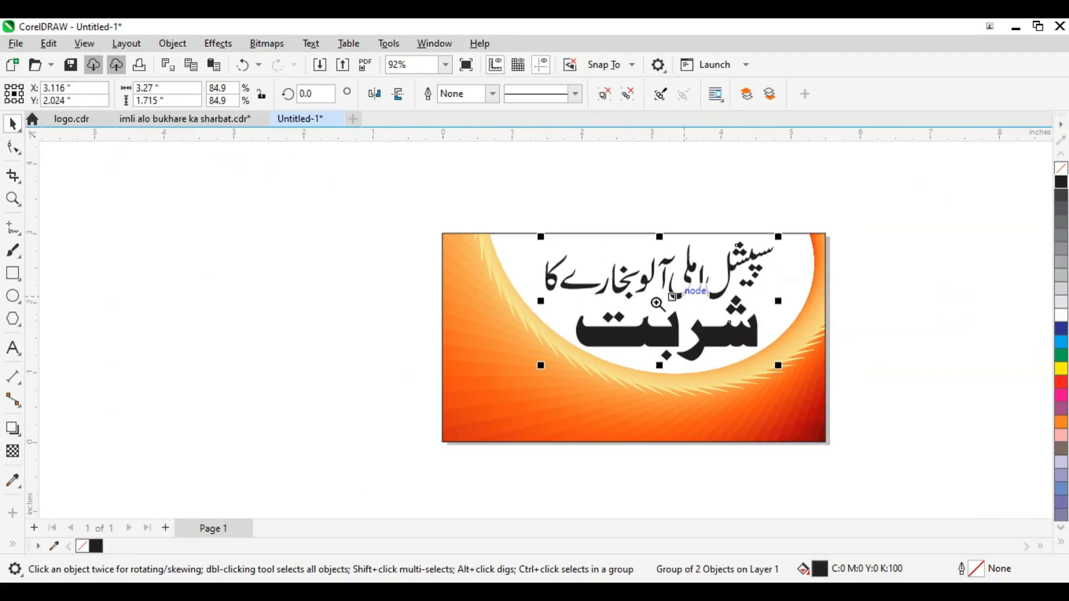
{"action": "left_click_drag", "start_coordinate": [495, 235], "coordinate": [918, 468]}
{"action": "scroll", "coordinate": [719, 314], "scroll_direction": "down", "scroll_amount": 2}
- Enlarge the clipped background from its lower-right corner to about 5.87 × 3.91 inches
{"action": "left_click", "coordinate": [699, 383], "text": "ctrl"}
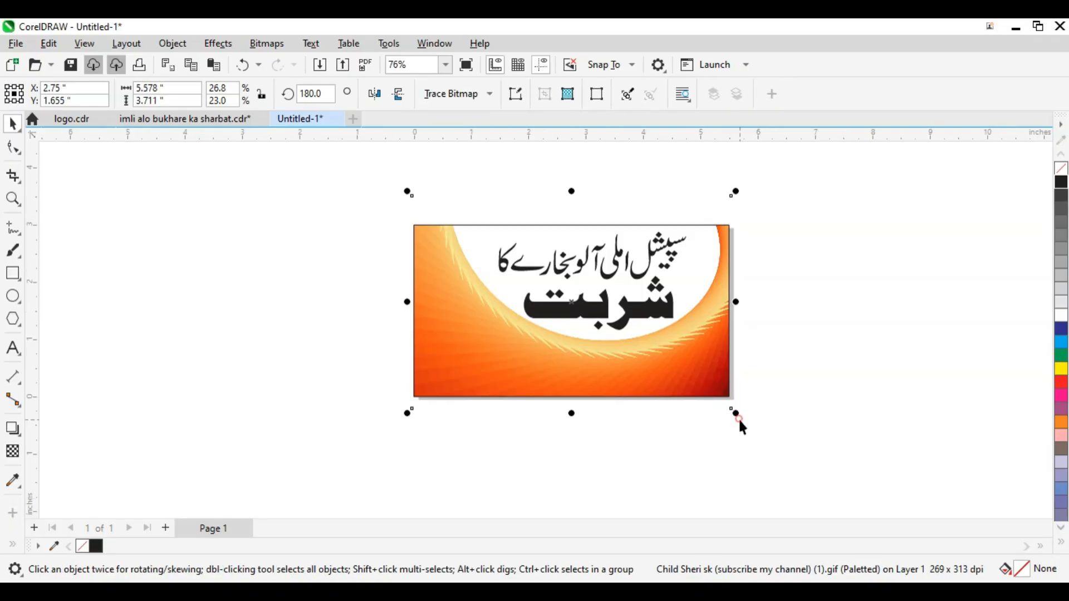
{"action": "left_click", "coordinate": [713, 380]}
{"action": "left_click", "coordinate": [714, 380], "text": "ctrl"}
{"action": "left_click_drag", "start_coordinate": [738, 415], "coordinate": [758, 426]}
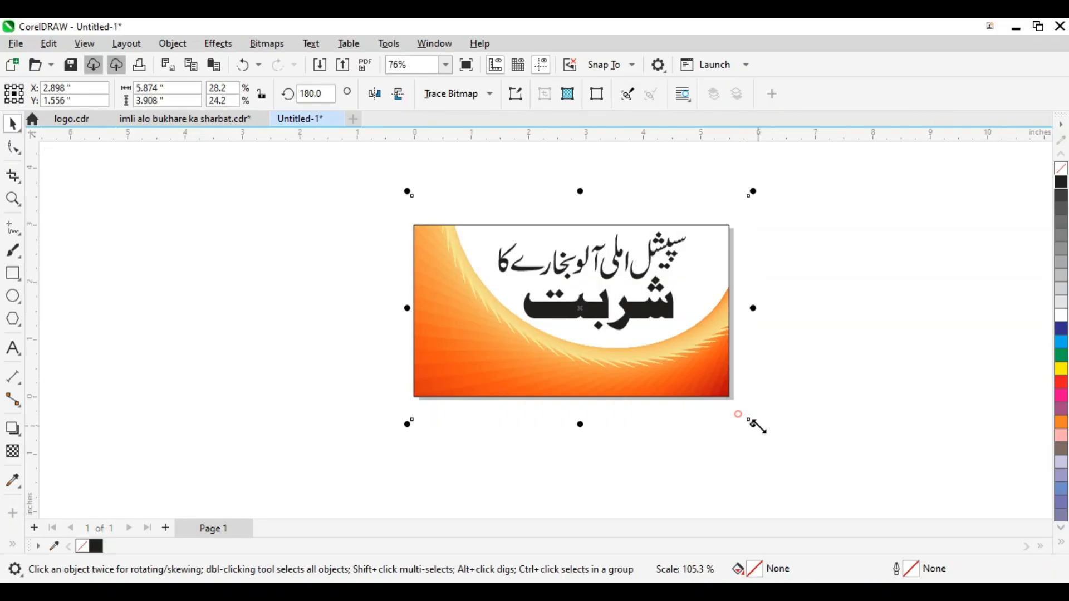
{"action": "left_click_drag", "start_coordinate": [707, 228], "coordinate": [518, 360]}
{"action": "scroll", "coordinate": [660, 239], "scroll_direction": "down", "scroll_amount": 1}
- Shift the Urdu heading group slightly right to about X 3.15 inches
{"action": "left_click", "coordinate": [656, 222]}
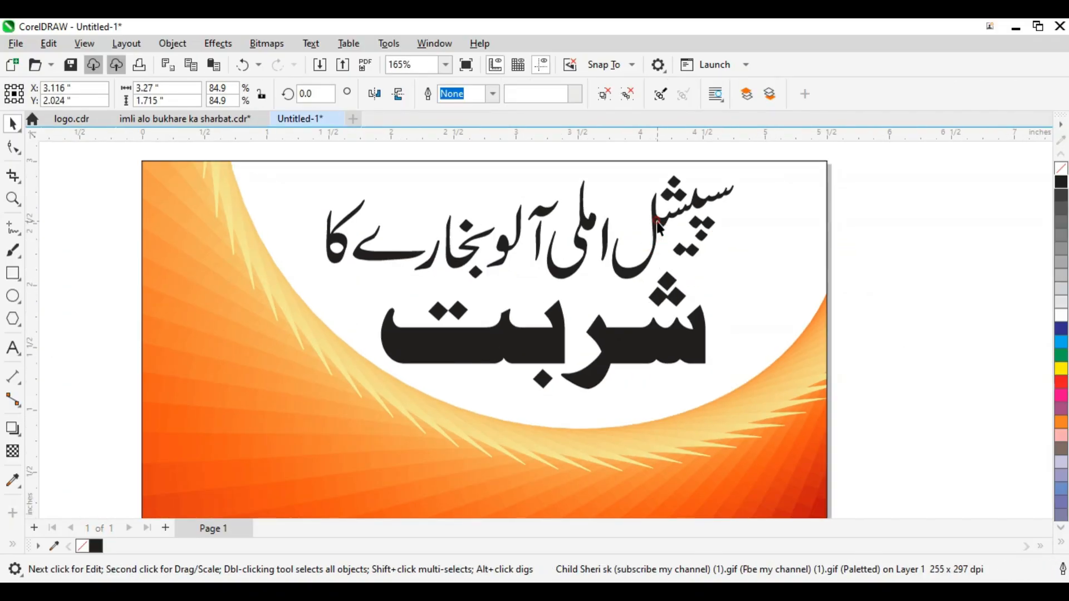
{"action": "scroll", "coordinate": [666, 224], "scroll_direction": "down", "scroll_amount": 1}
{"action": "left_click_drag", "start_coordinate": [670, 229], "coordinate": [672, 229]}
{"action": "key", "text": "Down"}
{"action": "key", "text": "Down"}
{"action": "scroll", "coordinate": [720, 245], "scroll_direction": "down", "scroll_amount": 1}
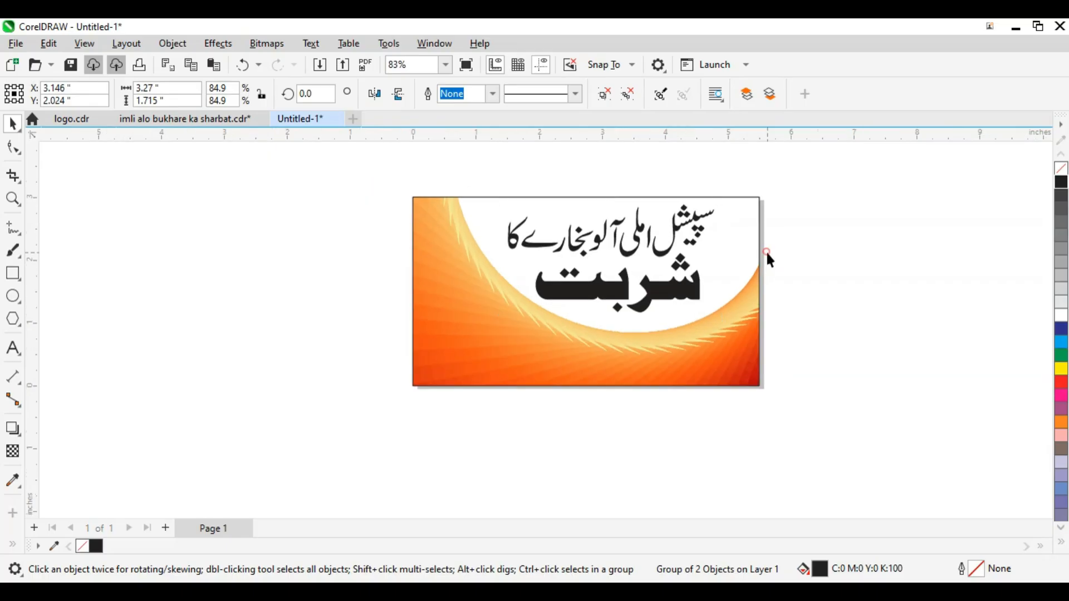
- Move the plums bitmap onto the card's right edge beside the heading, at about X 5.2, Y 2.17 inches
{"action": "left_click", "coordinate": [726, 279]}
{"action": "key", "text": "F4"}
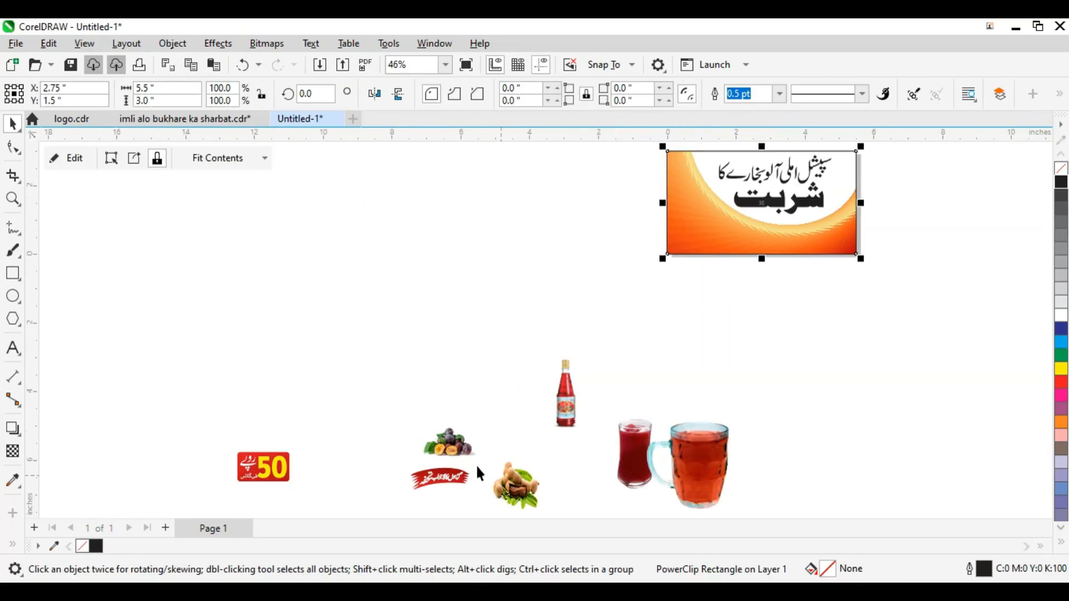
{"action": "left_click", "coordinate": [451, 444]}
{"action": "left_click_drag", "start_coordinate": [868, 213], "coordinate": [823, 173]}
{"action": "scroll", "coordinate": [869, 167], "scroll_direction": "up", "scroll_amount": 7}
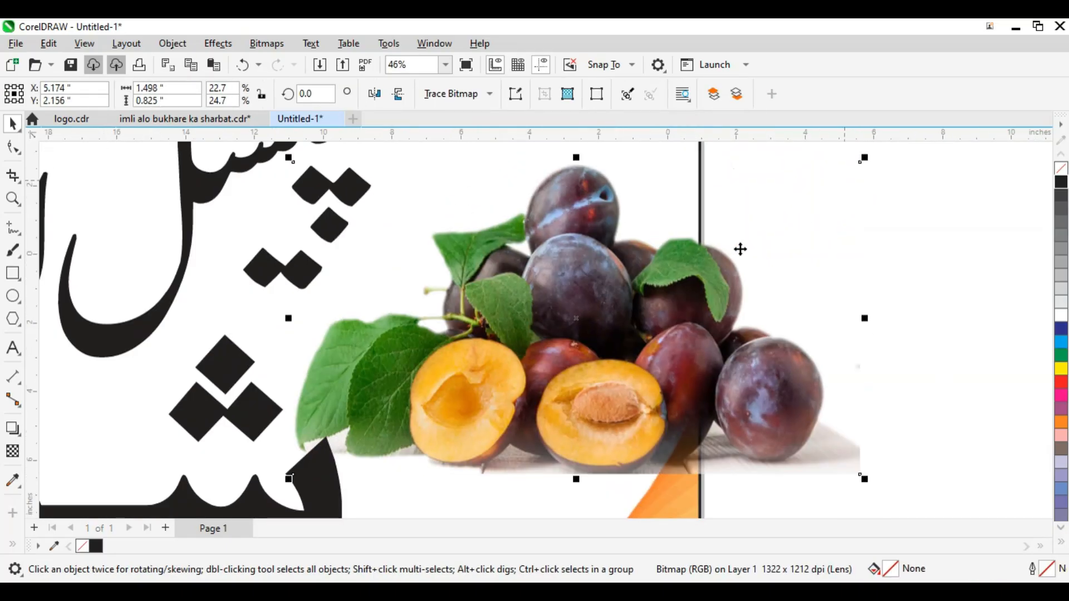
{"action": "scroll", "coordinate": [740, 248], "scroll_direction": "down", "scroll_amount": 1}
{"action": "left_click_drag", "start_coordinate": [673, 295], "coordinate": [680, 293]}
{"action": "scroll", "coordinate": [810, 209], "scroll_direction": "down", "scroll_amount": 1}
- Place a spare copy of the plums bitmap off the page, left of the card
{"action": "left_click_drag", "start_coordinate": [810, 207], "coordinate": [447, 415]}
{"action": "scroll", "coordinate": [712, 317], "scroll_direction": "down", "scroll_amount": 1}
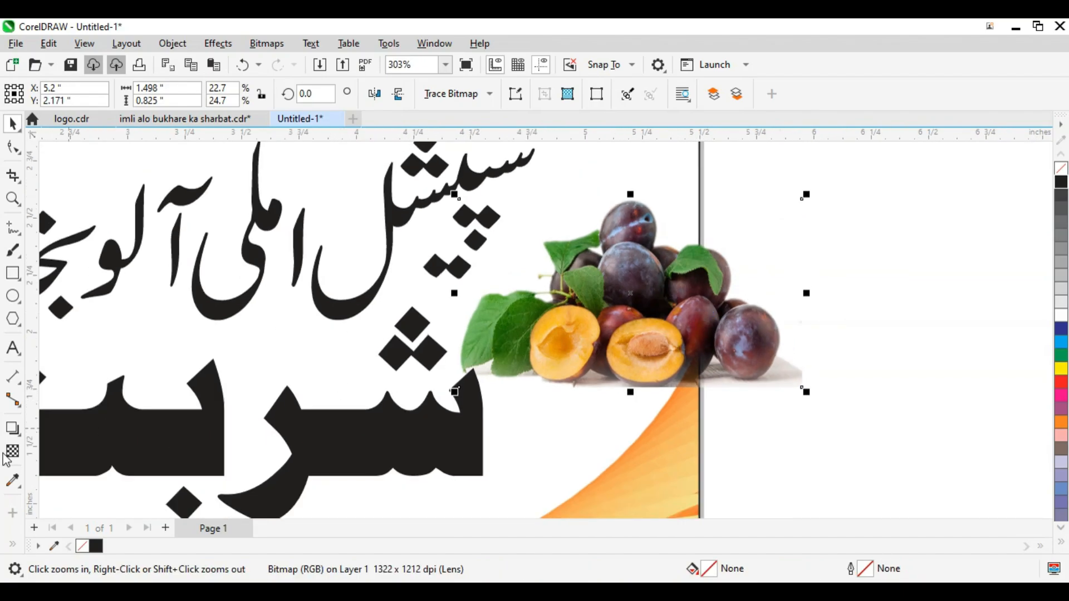
{"action": "key", "text": "space"}
{"action": "scroll", "coordinate": [790, 289], "scroll_direction": "down", "scroll_amount": 6}
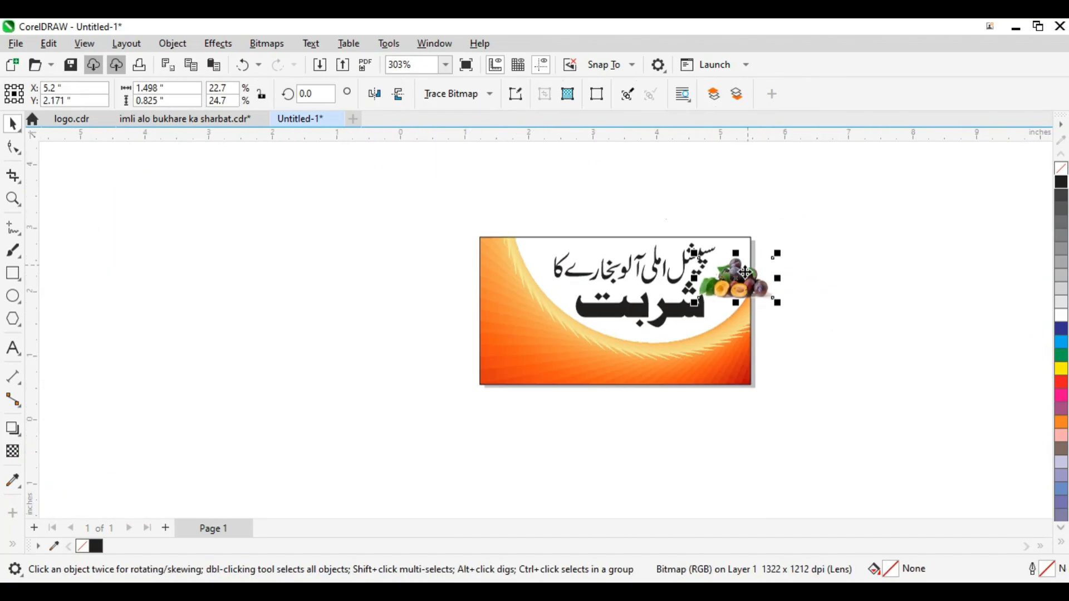
{"action": "scroll", "coordinate": [746, 272], "scroll_direction": "down", "scroll_amount": 1}
{"action": "left_click_drag", "start_coordinate": [689, 257], "coordinate": [807, 309]}
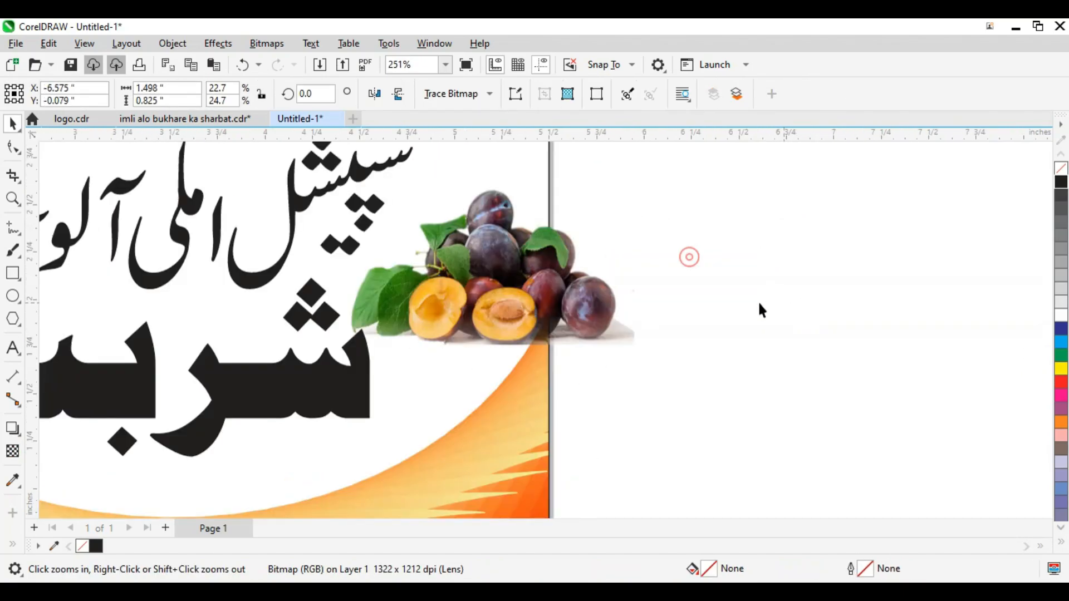
- Apply a linear fountain transparency to the plums on the card, fading them out toward the lower left
{"action": "left_click", "coordinate": [590, 284]}
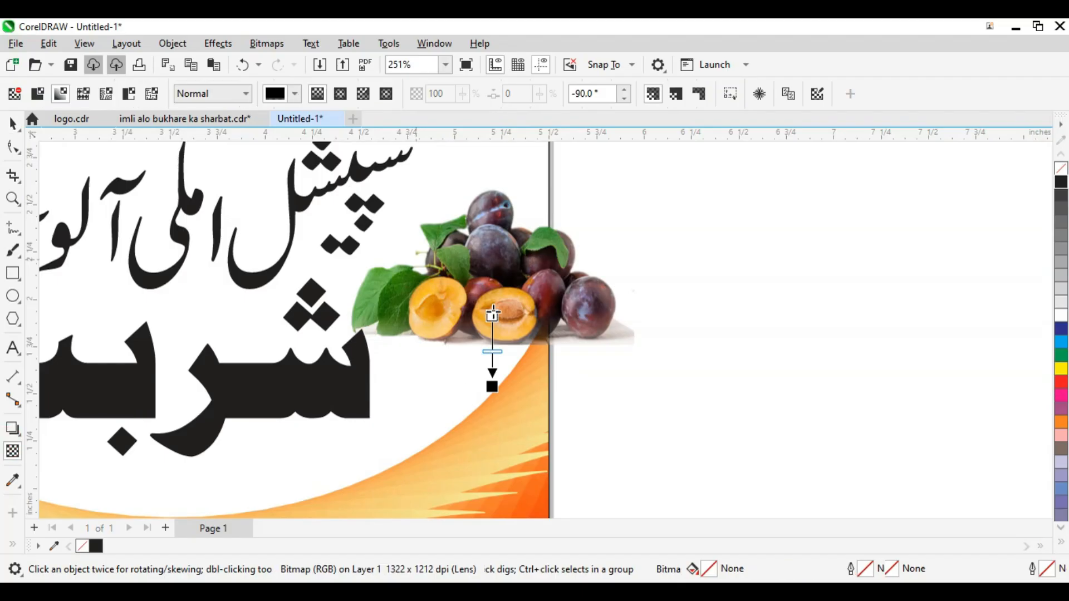
{"action": "left_click_drag", "start_coordinate": [492, 387], "coordinate": [587, 189]}
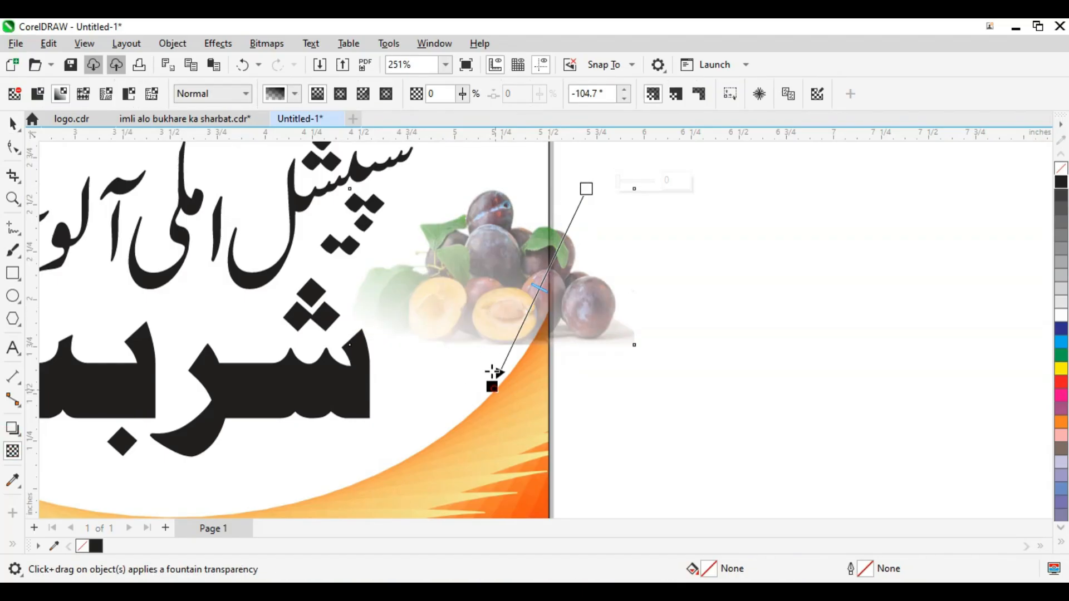
{"action": "scroll", "coordinate": [477, 336], "scroll_direction": "down", "scroll_amount": 1}
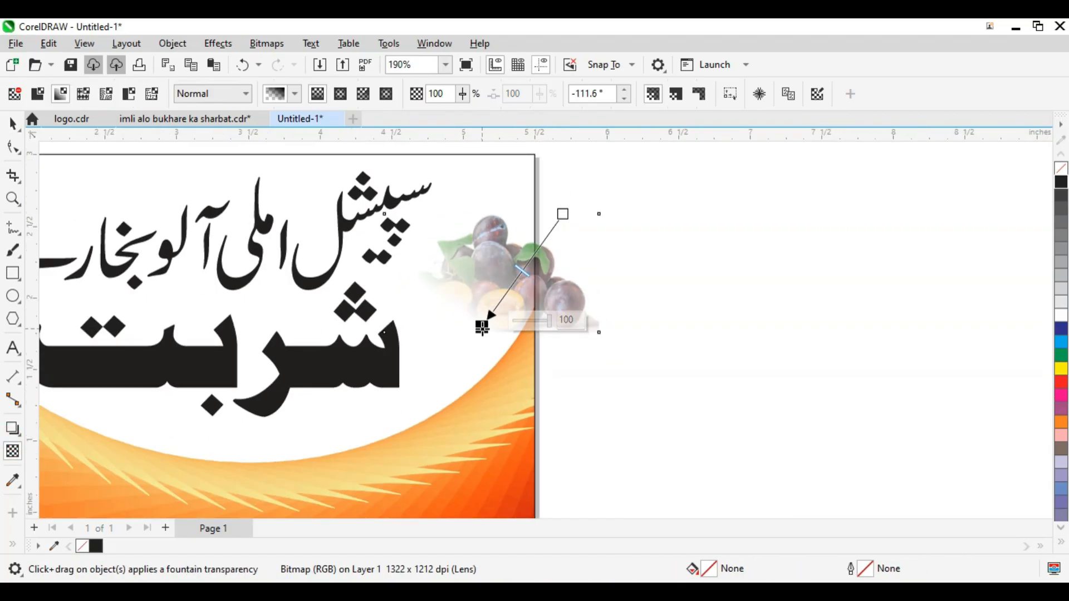
{"action": "left_click_drag", "start_coordinate": [477, 335], "coordinate": [440, 328]}
- Enlarge the faded plums and reposition them over the card's right edge
{"action": "key", "text": "space"}
{"action": "left_click_drag", "start_coordinate": [604, 336], "coordinate": [629, 366]}
{"action": "scroll", "coordinate": [514, 281], "scroll_direction": "up", "scroll_amount": 1}
{"action": "left_click_drag", "start_coordinate": [514, 279], "coordinate": [509, 285]}
{"action": "scroll", "coordinate": [479, 238], "scroll_direction": "down", "scroll_amount": 2}
- PowerClip the faded plums inside the card rectangle
{"action": "key", "text": "ctrl+1"}
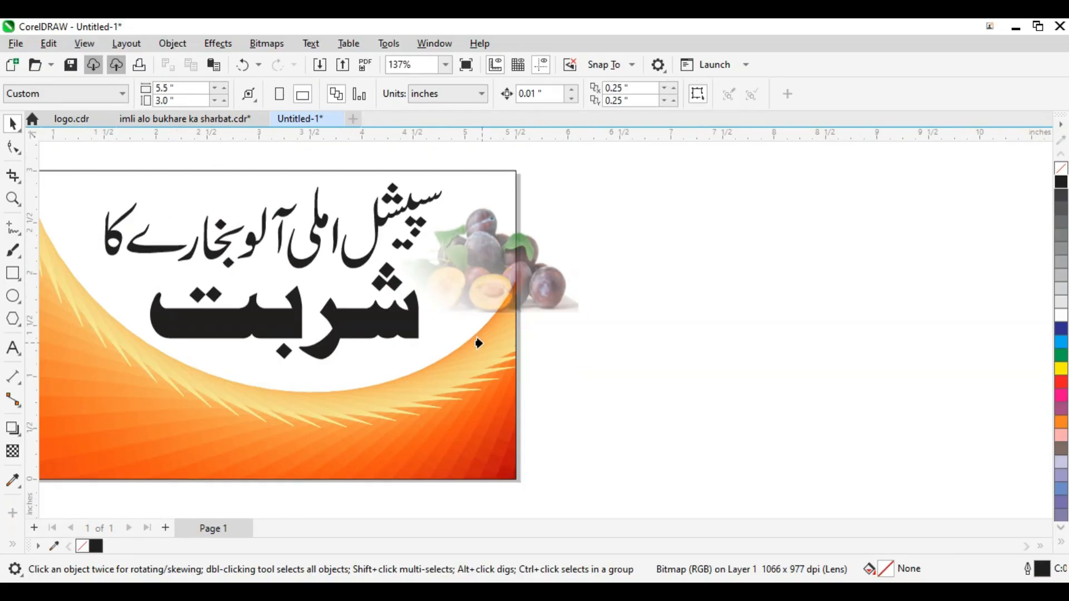
{"action": "left_click", "coordinate": [477, 338]}
{"action": "left_click", "coordinate": [638, 340]}
{"action": "left_click", "coordinate": [516, 293]}
{"action": "key", "text": "F4"}
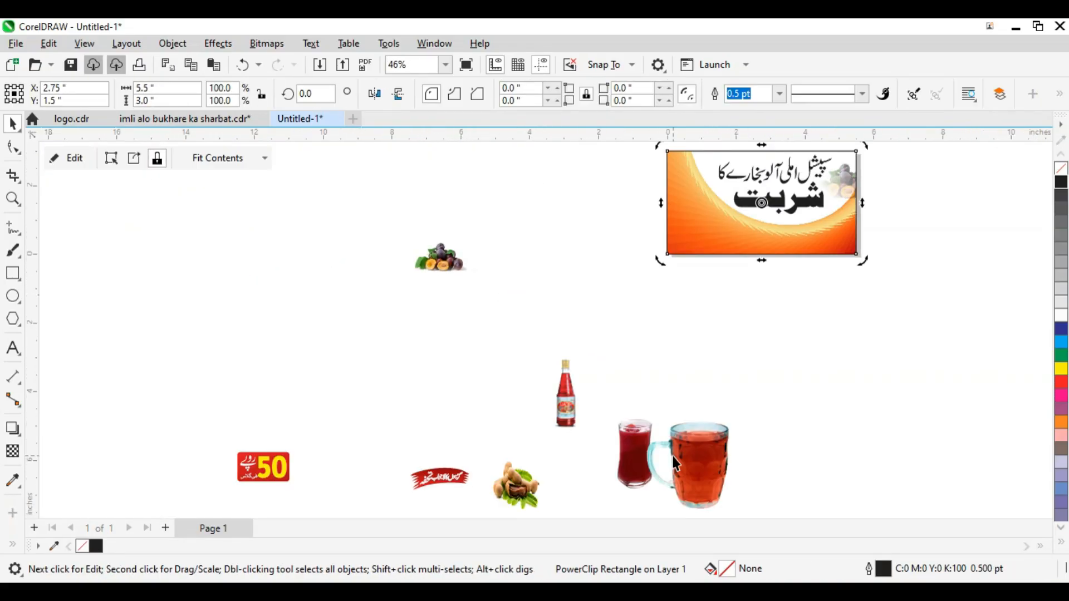
- Move the tall red drink glass to the card's lower-right corner and scale it to about 0.89 × 1.75 inches
{"action": "left_click", "coordinate": [635, 452]}
{"action": "left_click_drag", "start_coordinate": [662, 453], "coordinate": [829, 217]}
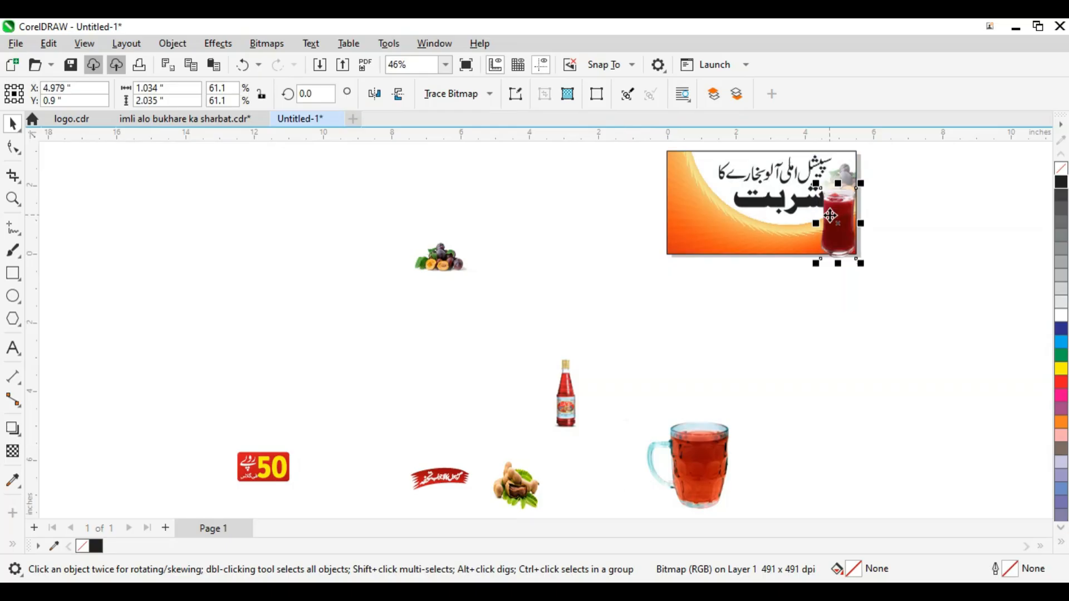
{"action": "key", "text": "shift+F2"}
{"action": "left_click_drag", "start_coordinate": [501, 167], "coordinate": [522, 209]}
{"action": "scroll", "coordinate": [542, 329], "scroll_direction": "up", "scroll_amount": 1}
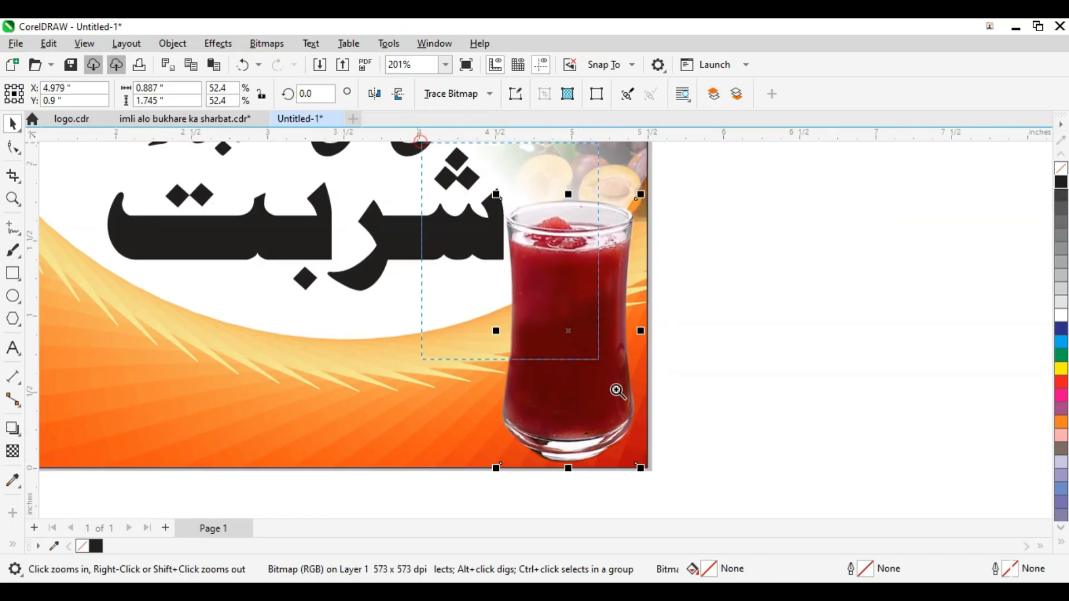
- Reduce the drink glass to about 0.81 × 1.6 inches and position it at about X 5.05, Y 0.84 inches
{"action": "left_click_drag", "start_coordinate": [616, 390], "coordinate": [654, 422]}
{"action": "left_click_drag", "start_coordinate": [493, 229], "coordinate": [510, 253]}
{"action": "scroll", "coordinate": [669, 345], "scroll_direction": "down", "scroll_amount": 1}
{"action": "scroll", "coordinate": [557, 328], "scroll_direction": "up", "scroll_amount": 2}
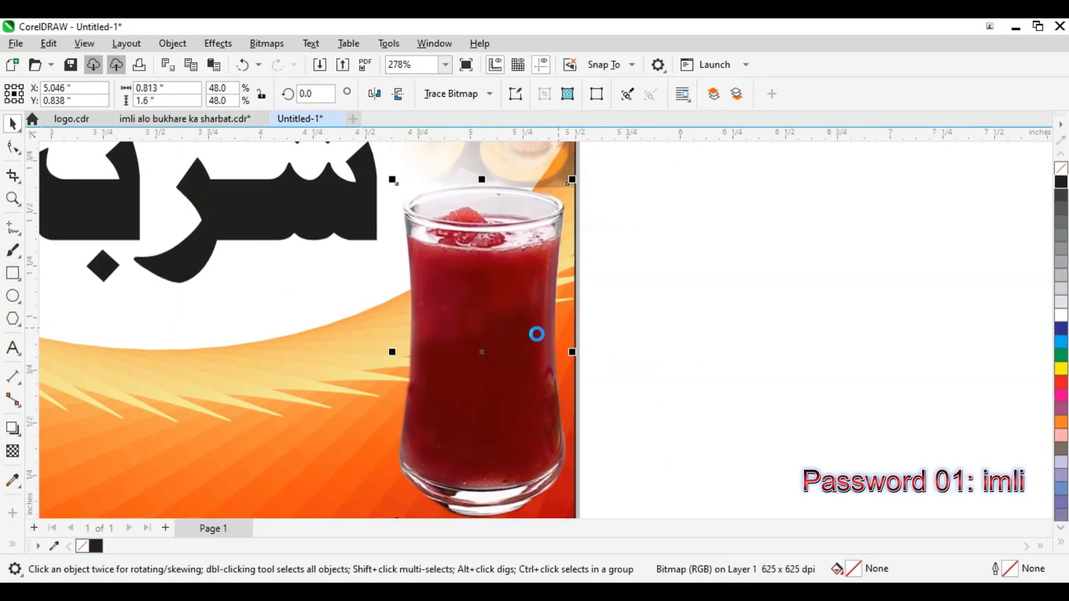
- Ungroup the Urdu heading and move both lines together slightly left and down to about X 3.08, Y 1.99 inches
{"action": "scroll", "coordinate": [537, 335], "scroll_direction": "down", "scroll_amount": 2}
{"action": "left_click", "coordinate": [389, 229]}
{"action": "scroll", "coordinate": [347, 231], "scroll_direction": "down", "scroll_amount": 3}
{"action": "scroll", "coordinate": [442, 258], "scroll_direction": "up", "scroll_amount": 1}
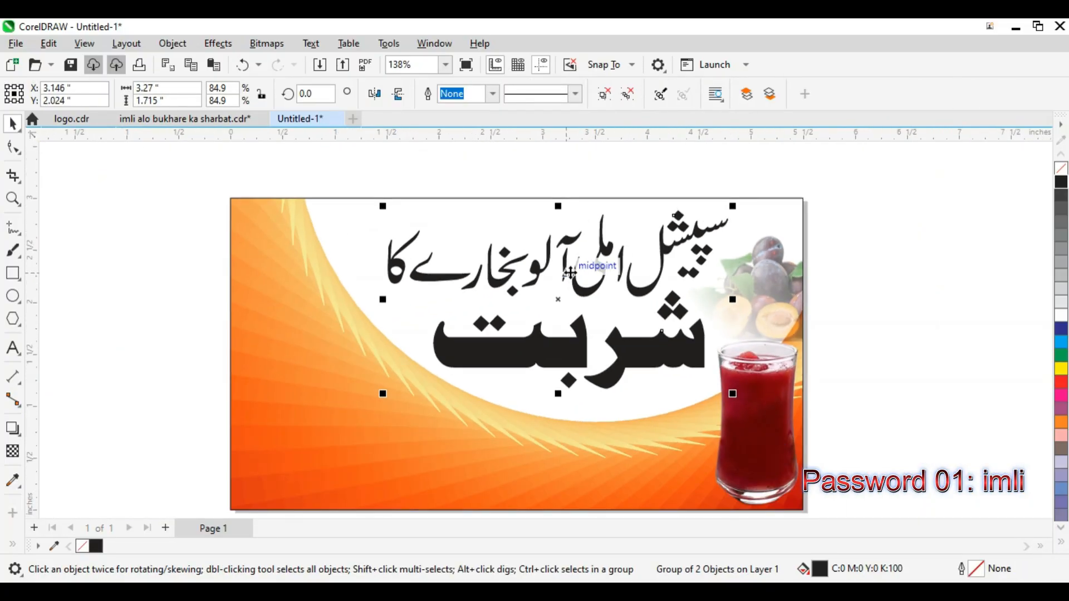
{"action": "left_click", "coordinate": [677, 175]}
{"action": "left_click", "coordinate": [649, 349], "text": "shift"}
{"action": "scroll", "coordinate": [668, 346], "scroll_direction": "up", "scroll_amount": 2}
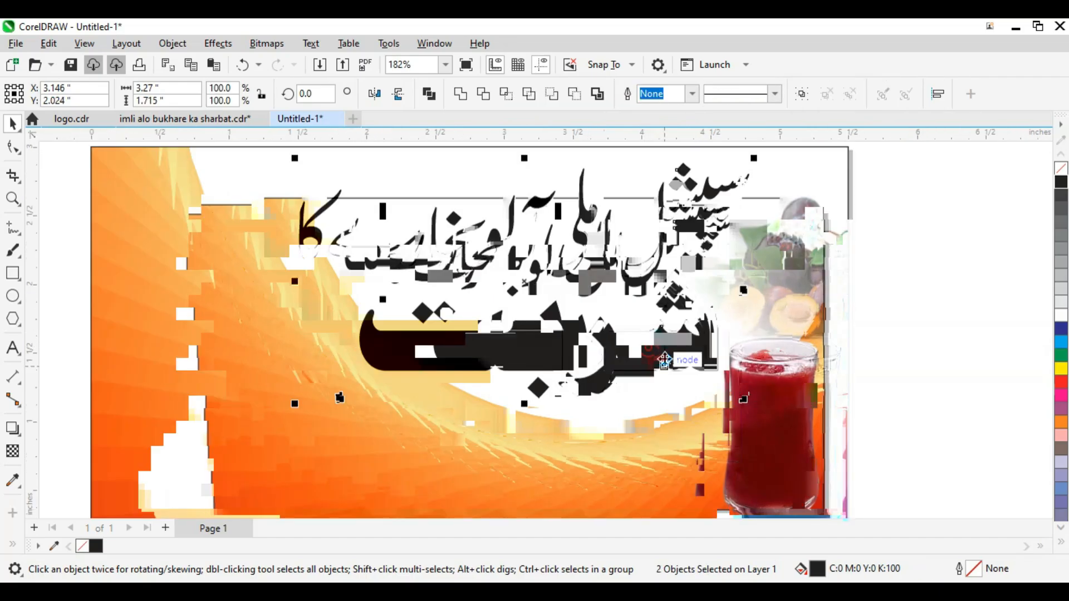
{"action": "scroll", "coordinate": [672, 334], "scroll_direction": "down", "scroll_amount": 2}
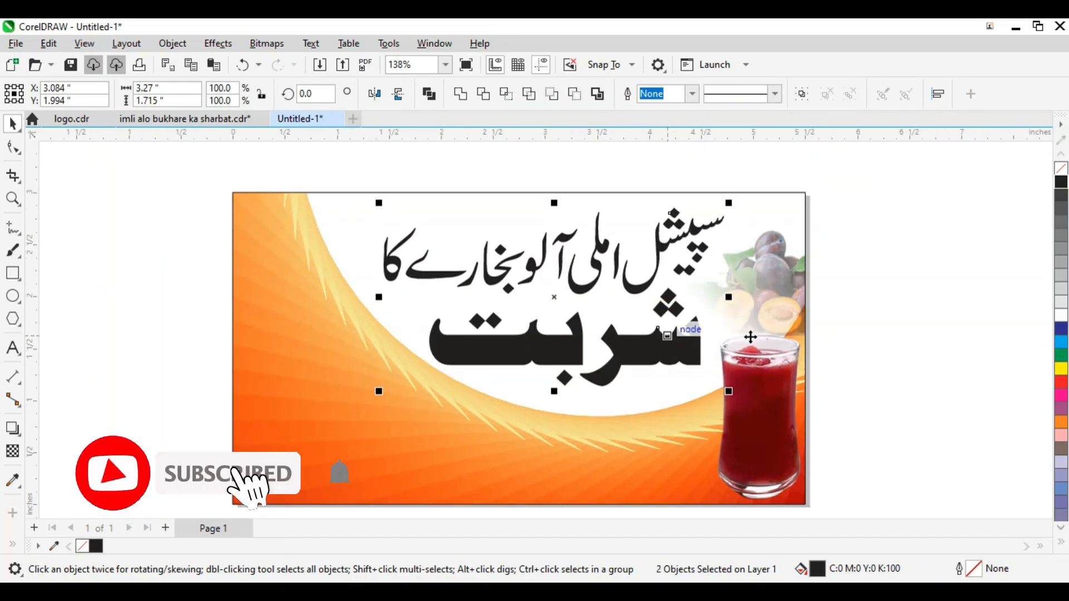
- Fill the heading's large lower word with red (C:0 M:100 Y:100 K:0)
{"action": "left_click", "coordinate": [871, 313]}
{"action": "left_click", "coordinate": [677, 354]}
{"action": "scroll", "coordinate": [678, 354], "scroll_direction": "up", "scroll_amount": 3}
{"action": "scroll", "coordinate": [296, 291], "scroll_direction": "down", "scroll_amount": 1}
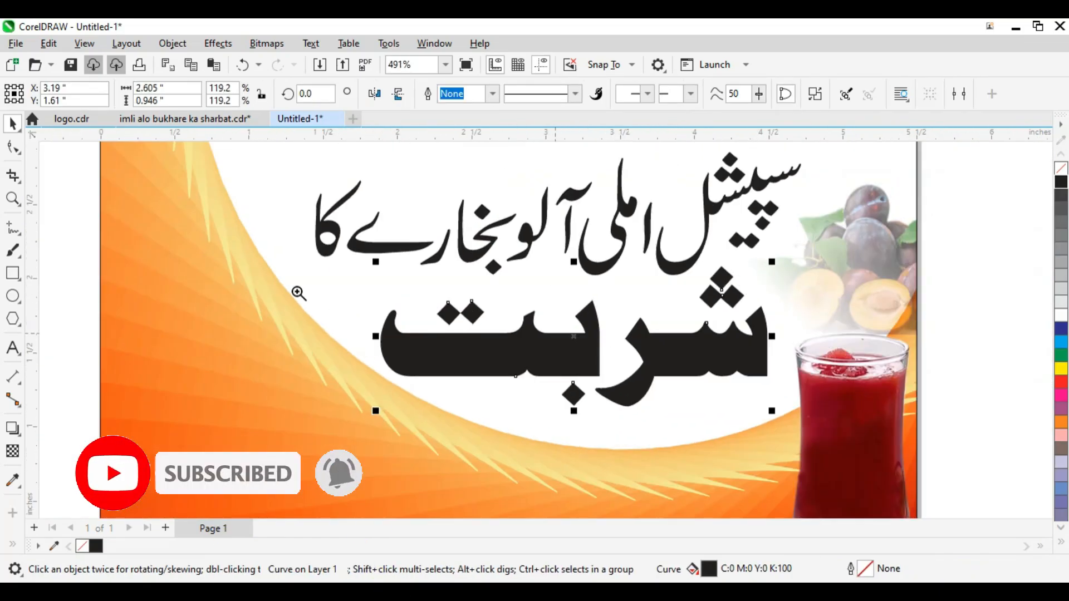
{"action": "scroll", "coordinate": [600, 287], "scroll_direction": "up", "scroll_amount": 1}
{"action": "left_click", "coordinate": [1061, 382]}
{"action": "scroll", "coordinate": [600, 287], "scroll_direction": "down", "scroll_amount": 3}
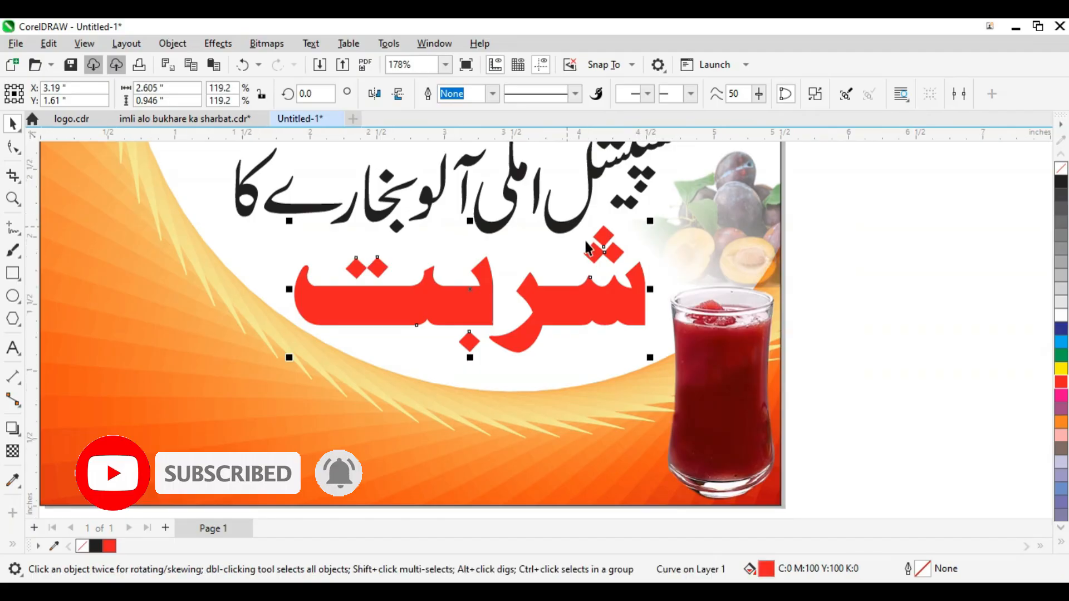
- Apply a vertical fountain fill to the heading's large lower word, running from red at the top to dark red at the bottom
{"action": "scroll", "coordinate": [449, 372], "scroll_direction": "up", "scroll_amount": 1}
{"action": "key", "text": "g"}
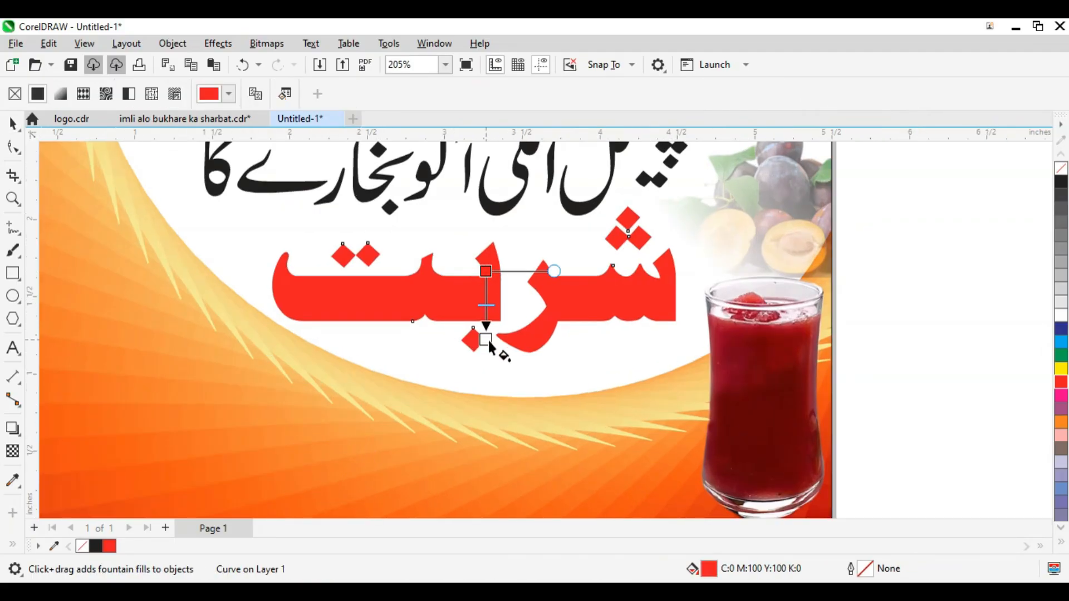
{"action": "left_click_drag", "start_coordinate": [489, 359], "coordinate": [485, 356]}
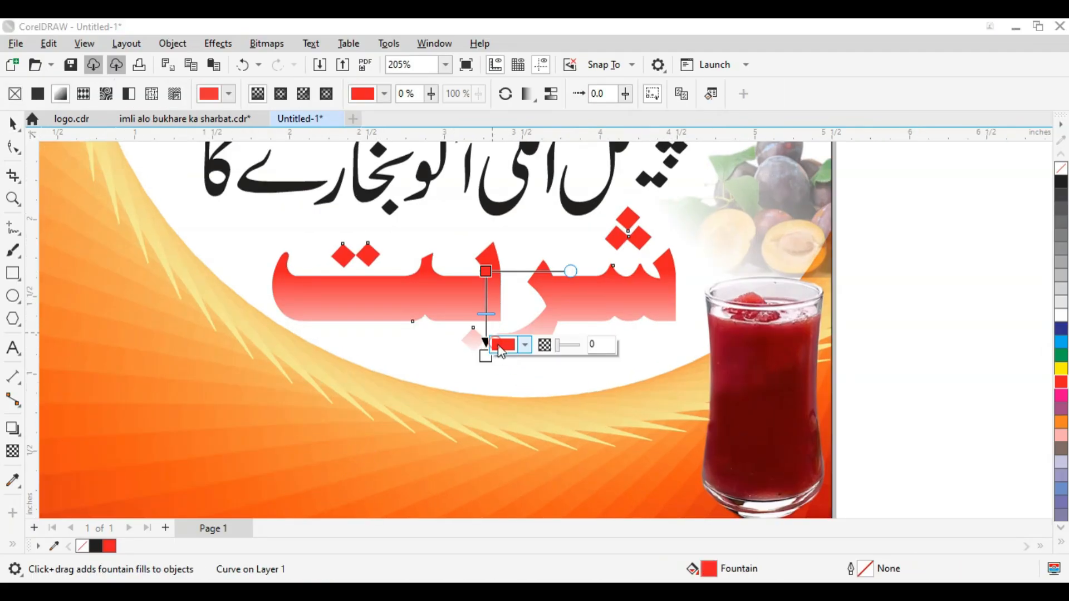
{"action": "left_click", "coordinate": [525, 346]}
{"action": "left_click", "coordinate": [508, 95]}
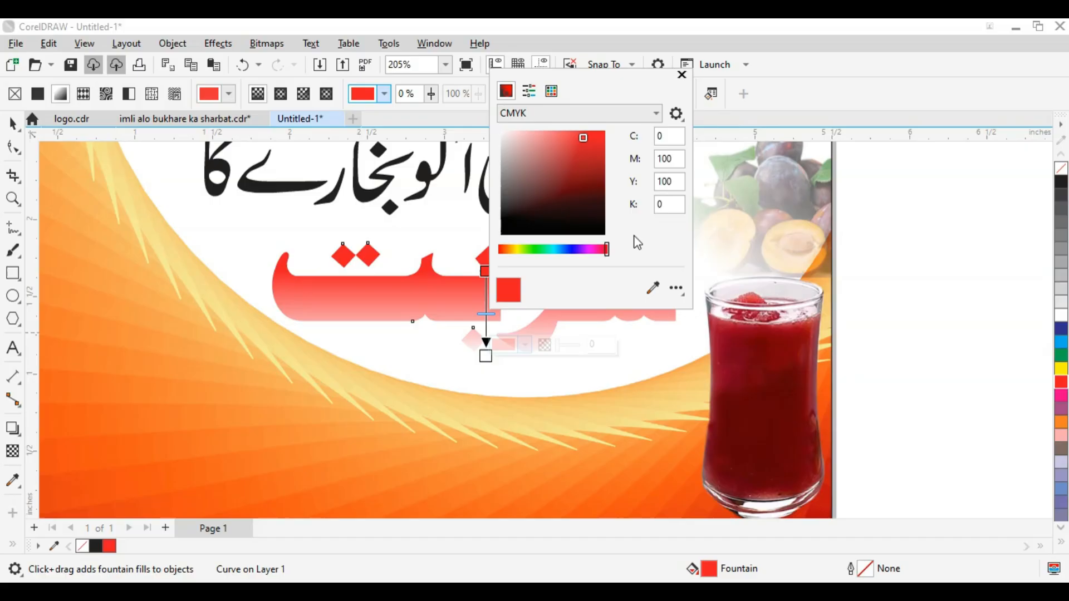
{"action": "left_click", "coordinate": [597, 192]}
{"action": "key", "text": "space"}
{"action": "scroll", "coordinate": [598, 225], "scroll_direction": "down", "scroll_amount": 1}
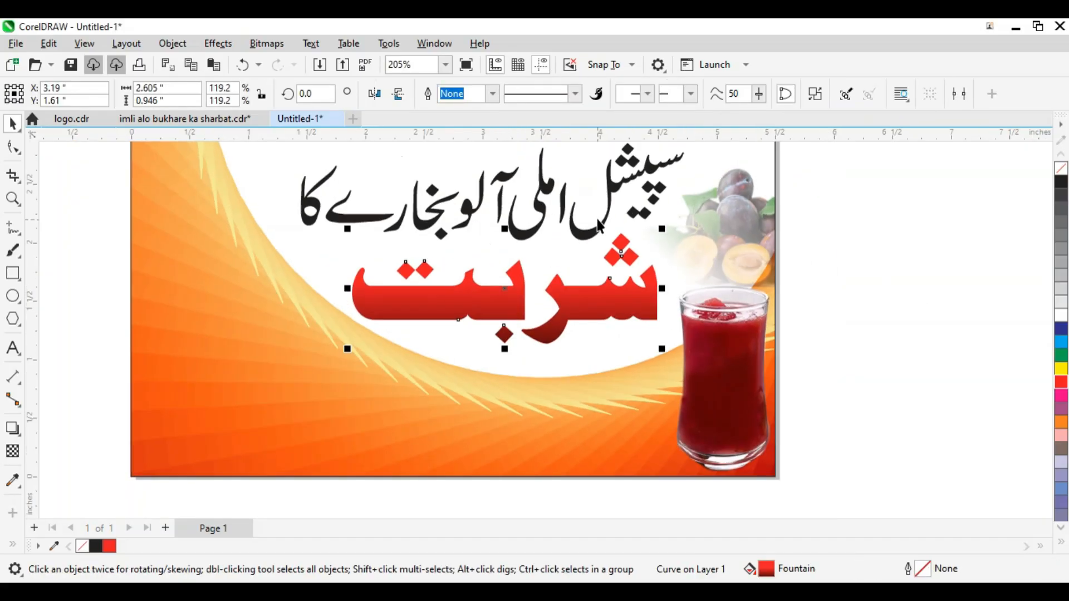
- Give both heading lines a white 3.0 pt outline behind the fill and group them
{"action": "left_click", "coordinate": [592, 236], "text": "shift"}
{"action": "key", "text": "shift+F2"}
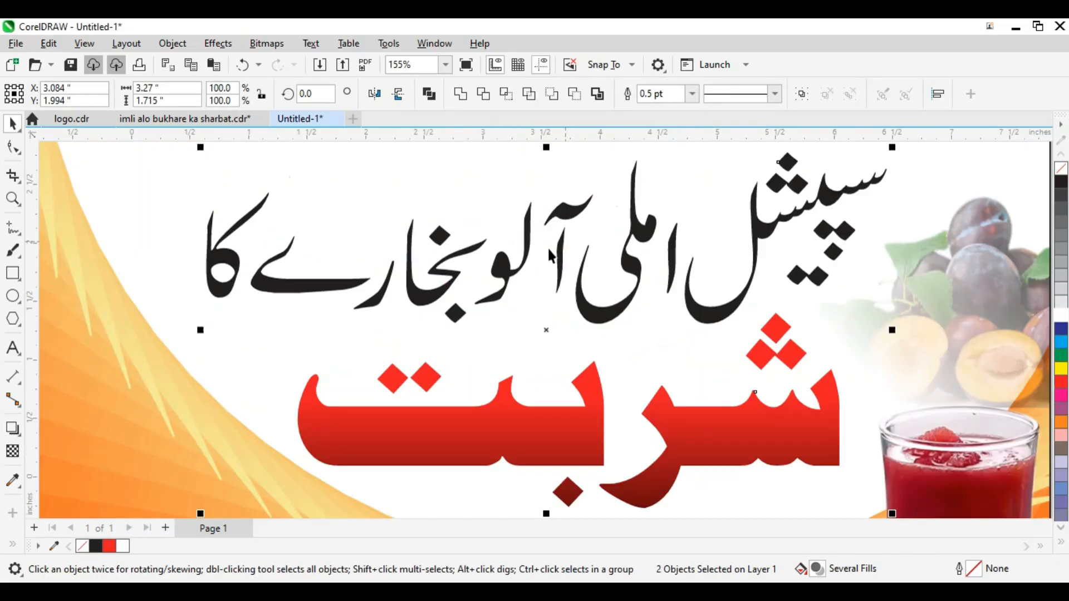
{"action": "key", "text": "F11"}
{"action": "key", "text": "Escape"}
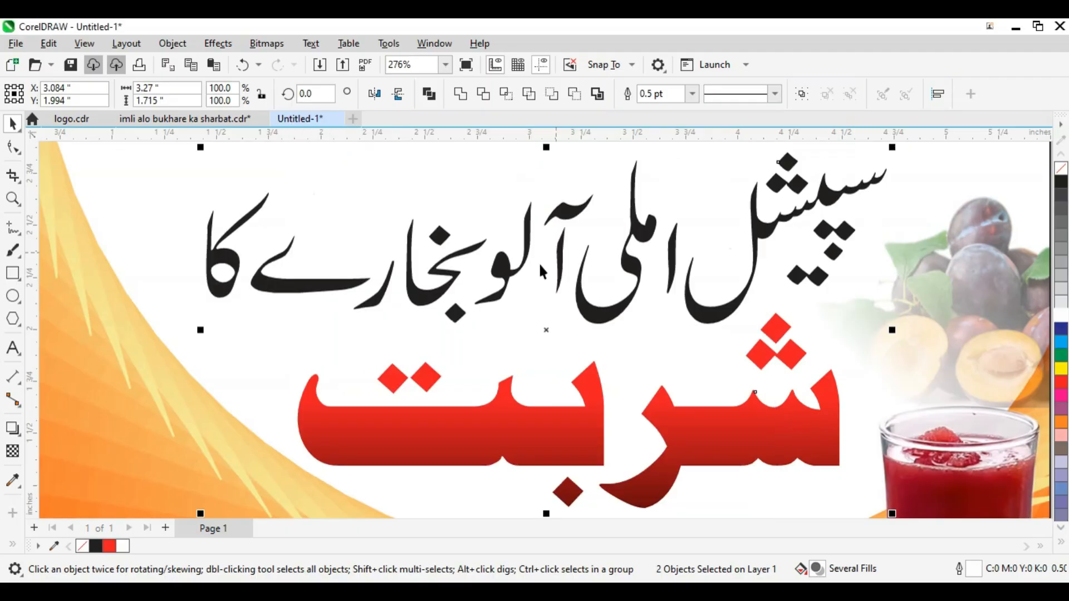
{"action": "key", "text": "F12"}
{"action": "left_click", "coordinate": [437, 205]}
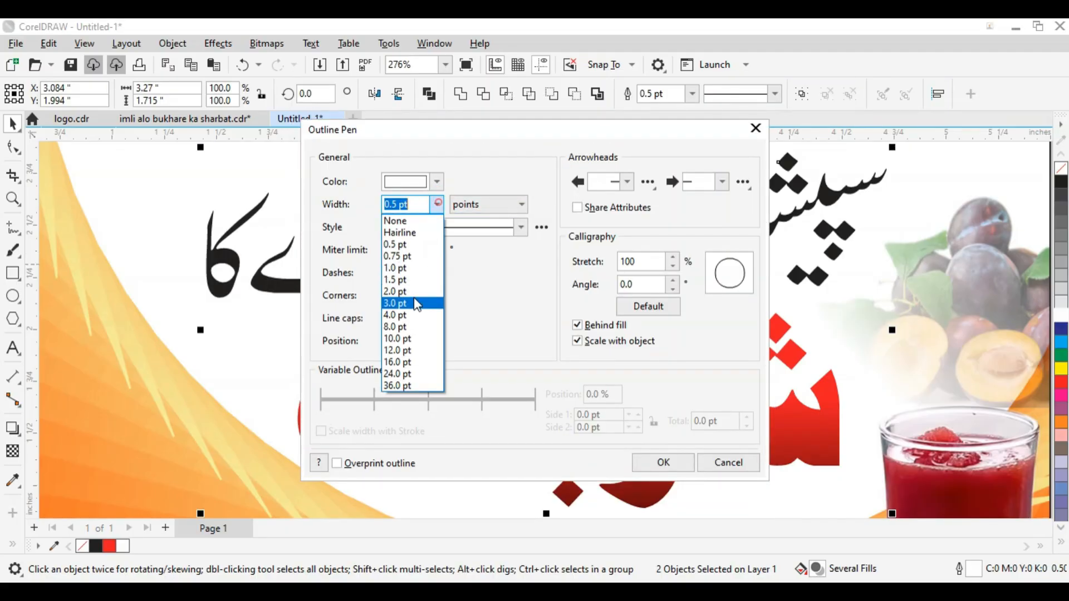
{"action": "left_click", "coordinate": [414, 304]}
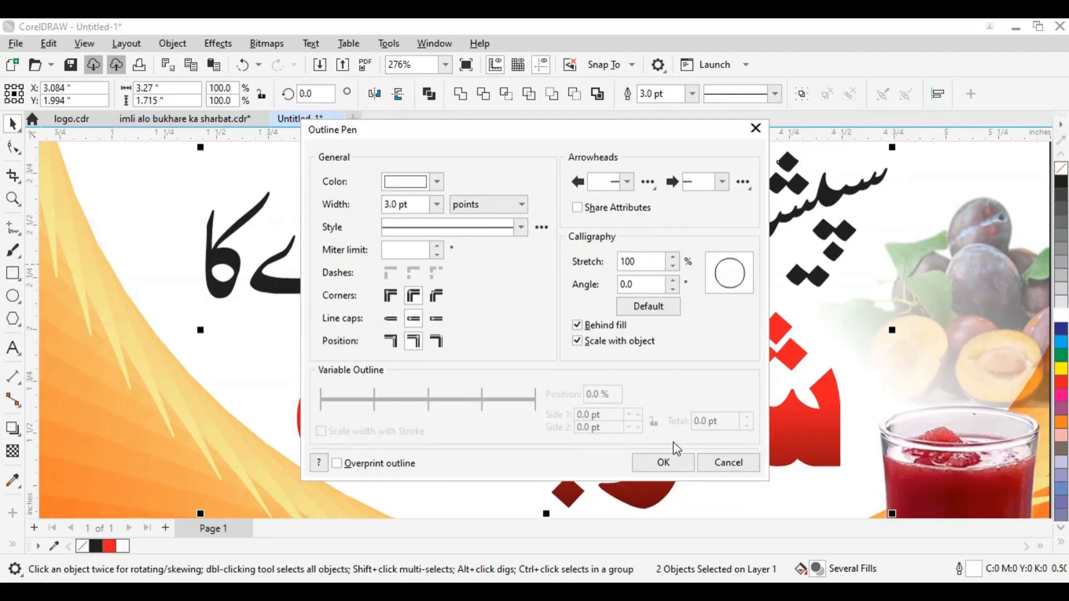
{"action": "left_click", "coordinate": [668, 462]}
{"action": "scroll", "coordinate": [633, 407], "scroll_direction": "down", "scroll_amount": 2}
{"action": "key", "text": "ctrl+g"}
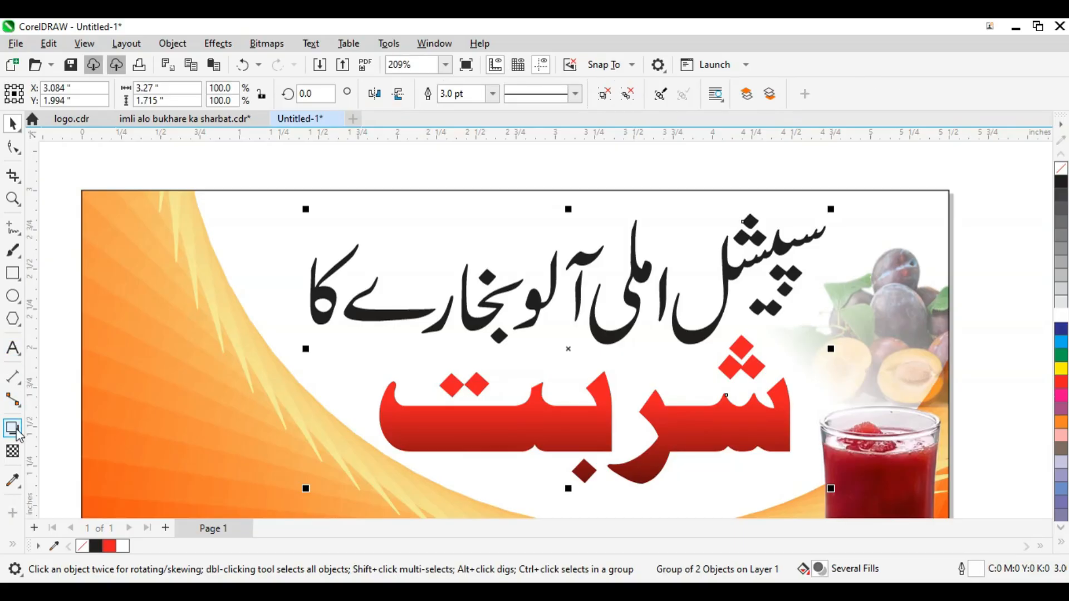
- Add a black Multiply drop shadow to the heading group with opacity 50, feather 5 and a vertical offset of about -0.034 inches
{"action": "left_click", "coordinate": [12, 428]}
{"action": "left_click_drag", "start_coordinate": [569, 350], "coordinate": [567, 493]}
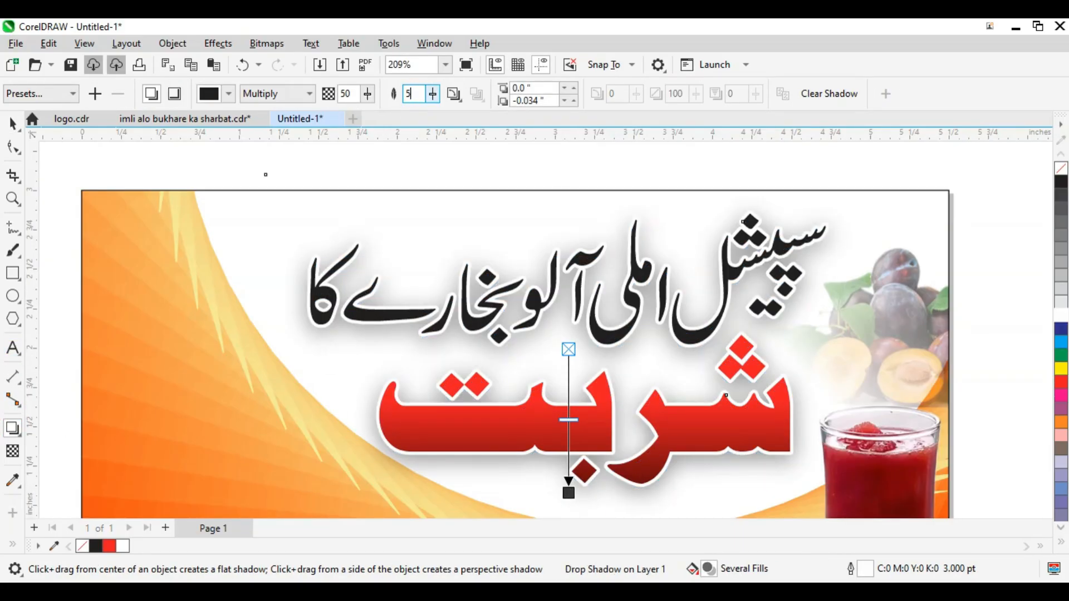
{"action": "scroll", "coordinate": [538, 233], "scroll_direction": "down", "scroll_amount": 4}
{"action": "key", "text": "space"}
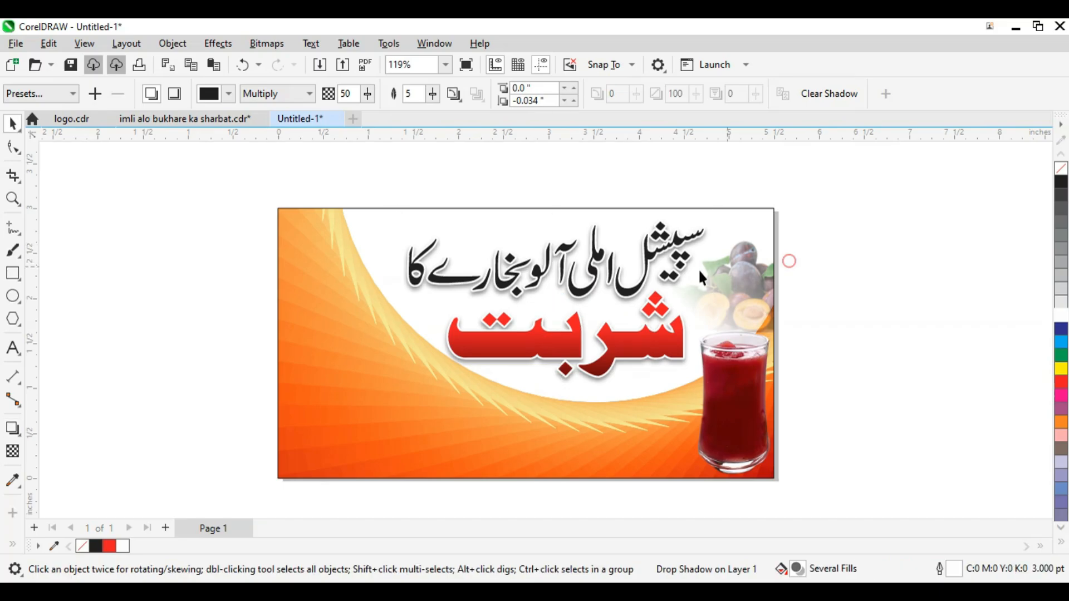
- Set the heading group's white outline width to 6 pt
{"action": "key", "text": "Escape"}
{"action": "left_click", "coordinate": [624, 244]}
{"action": "scroll", "coordinate": [624, 244], "scroll_direction": "up", "scroll_amount": 2}
{"action": "key", "text": "F12"}
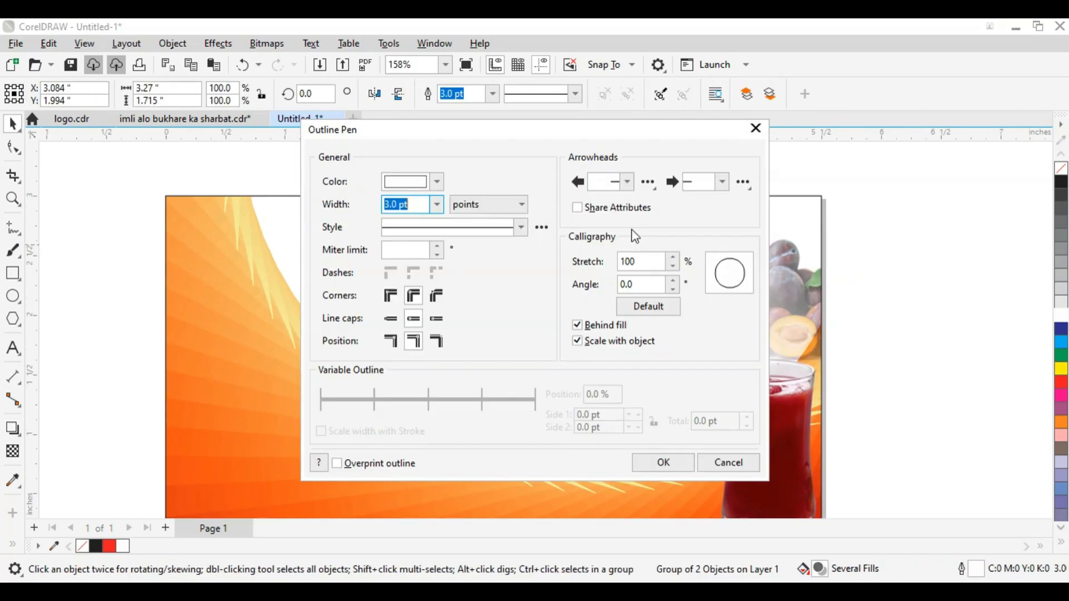
{"action": "type", "text": "6"}
{"action": "key", "text": "Return"}
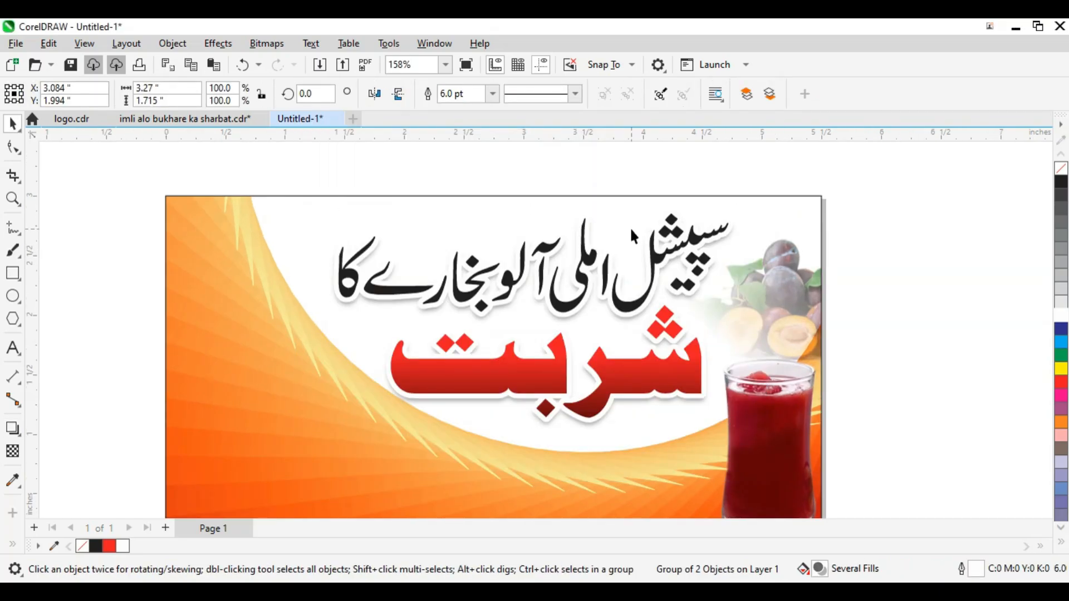
{"action": "scroll", "coordinate": [630, 227], "scroll_direction": "down", "scroll_amount": 3}
{"action": "left_click", "coordinate": [623, 246]}
- Move the red brush-stroke ribbon to the card's upper-left corner, about 1.39 × 0.52 inches in size, at about X 0.77, Y 2.65 inches
{"action": "scroll", "coordinate": [622, 246], "scroll_direction": "down", "scroll_amount": 6}
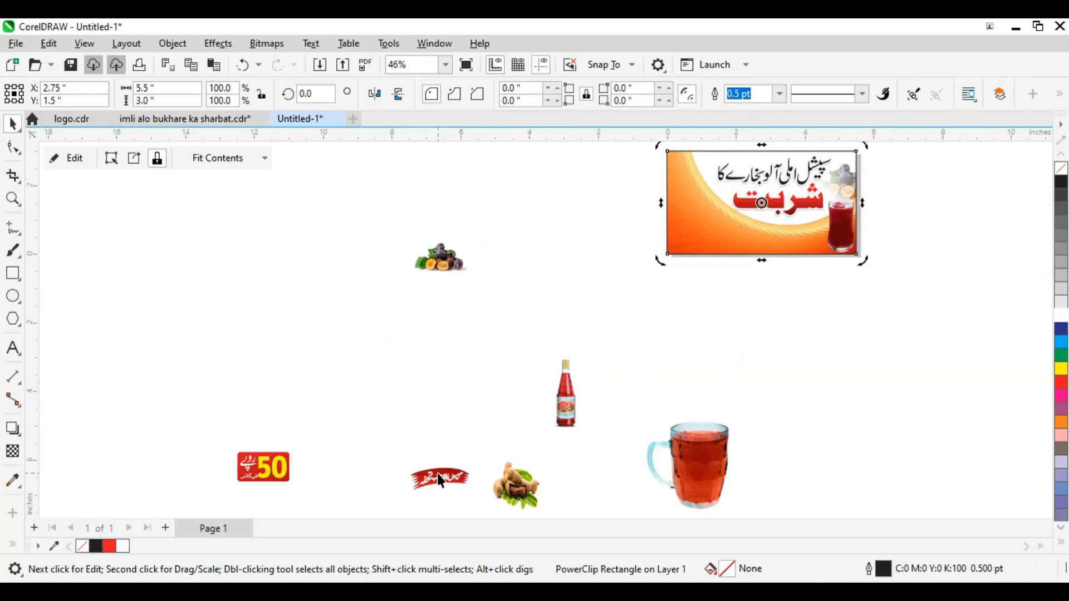
{"action": "left_click", "coordinate": [439, 478]}
{"action": "scroll", "coordinate": [440, 478], "scroll_direction": "down", "scroll_amount": 1}
{"action": "left_click_drag", "start_coordinate": [440, 478], "coordinate": [656, 203]}
{"action": "scroll", "coordinate": [679, 189], "scroll_direction": "up", "scroll_amount": 5}
{"action": "scroll", "coordinate": [435, 318], "scroll_direction": "down", "scroll_amount": 1}
{"action": "left_click_drag", "start_coordinate": [293, 402], "coordinate": [371, 371]}
{"action": "scroll", "coordinate": [577, 307], "scroll_direction": "up", "scroll_amount": 1}
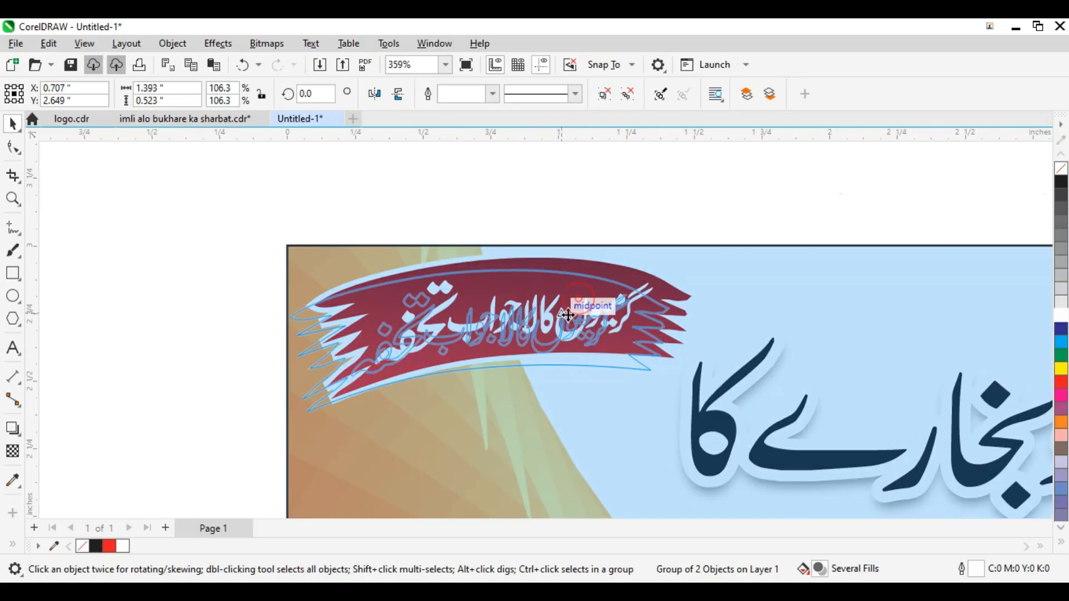
{"action": "scroll", "coordinate": [578, 307], "scroll_direction": "up", "scroll_amount": 3}
{"action": "scroll", "coordinate": [602, 290], "scroll_direction": "down", "scroll_amount": 6}
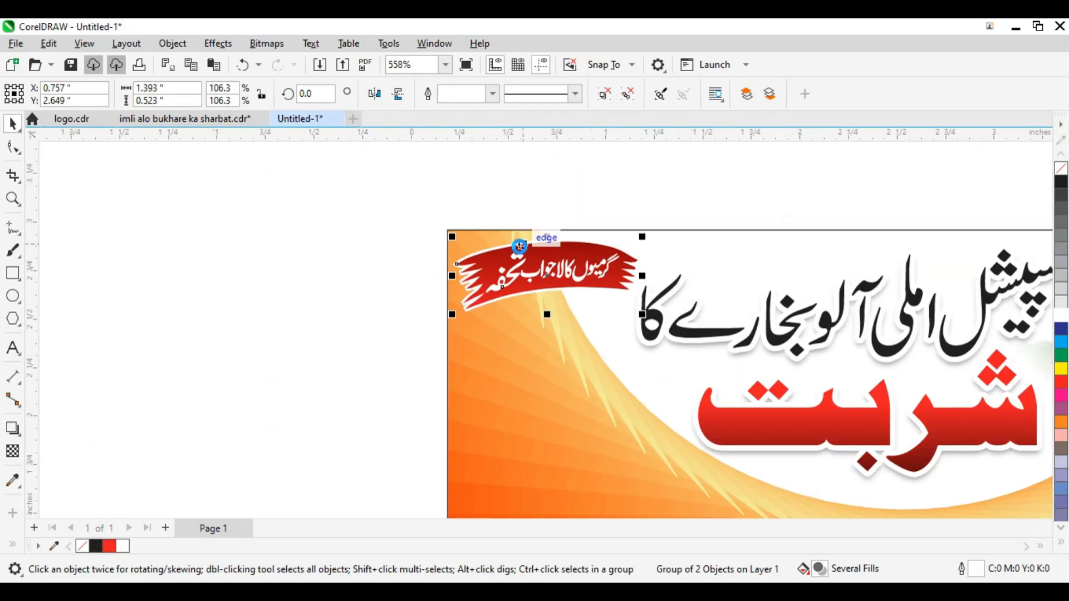
{"action": "scroll", "coordinate": [685, 274], "scroll_direction": "up", "scroll_amount": 1}
{"action": "scroll", "coordinate": [685, 274], "scroll_direction": "down", "scroll_amount": 2}
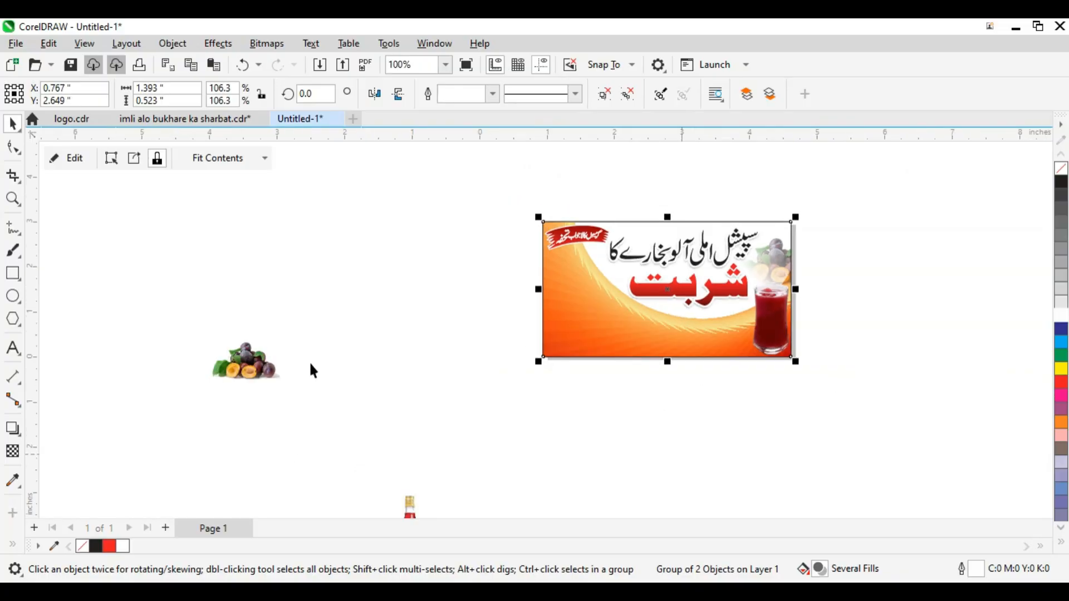
- Move the red 50-rupee price badge below the ribbon and reduce it to about 1.17 × 0.67 inches
{"action": "scroll", "coordinate": [309, 361], "scroll_direction": "down", "scroll_amount": 3}
{"action": "left_click_drag", "start_coordinate": [175, 490], "coordinate": [468, 306]}
{"action": "scroll", "coordinate": [702, 406], "scroll_direction": "up", "scroll_amount": 4}
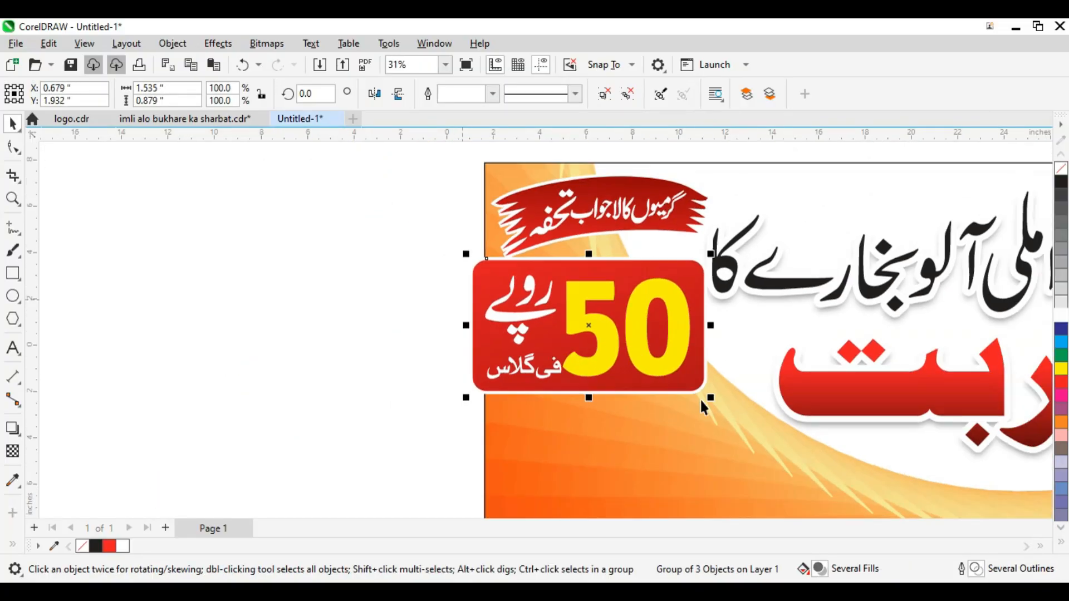
{"action": "left_click_drag", "start_coordinate": [711, 400], "coordinate": [676, 382]}
{"action": "scroll", "coordinate": [597, 332], "scroll_direction": "up", "scroll_amount": 2}
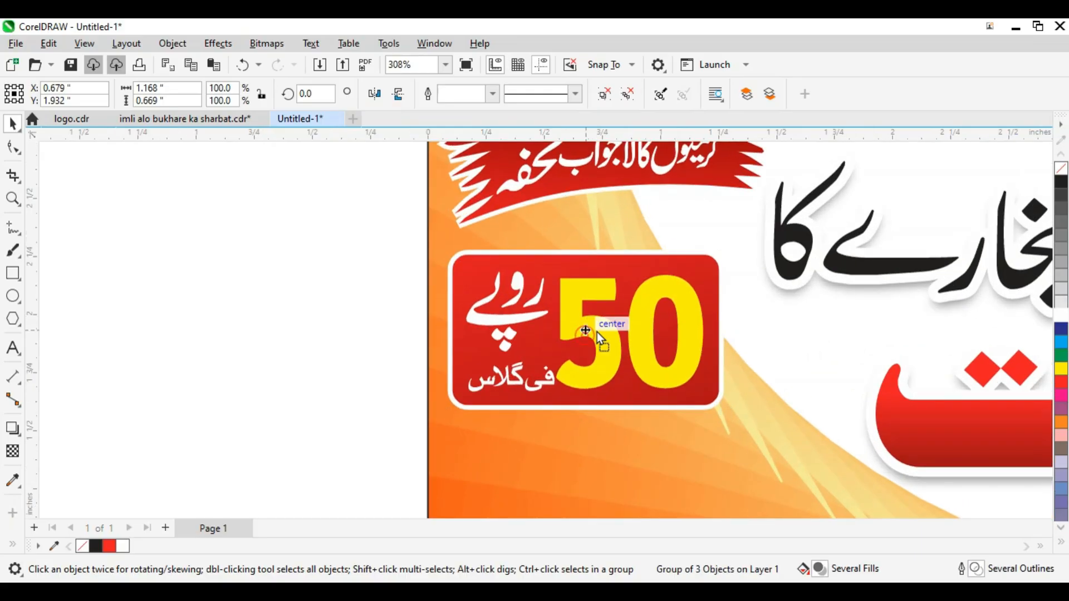
- Reposition the price badge to about X 0.74, Y 2.0 inches and enlarge it slightly
{"action": "scroll", "coordinate": [592, 284], "scroll_direction": "down", "scroll_amount": 3}
{"action": "scroll", "coordinate": [673, 331], "scroll_direction": "up", "scroll_amount": 2}
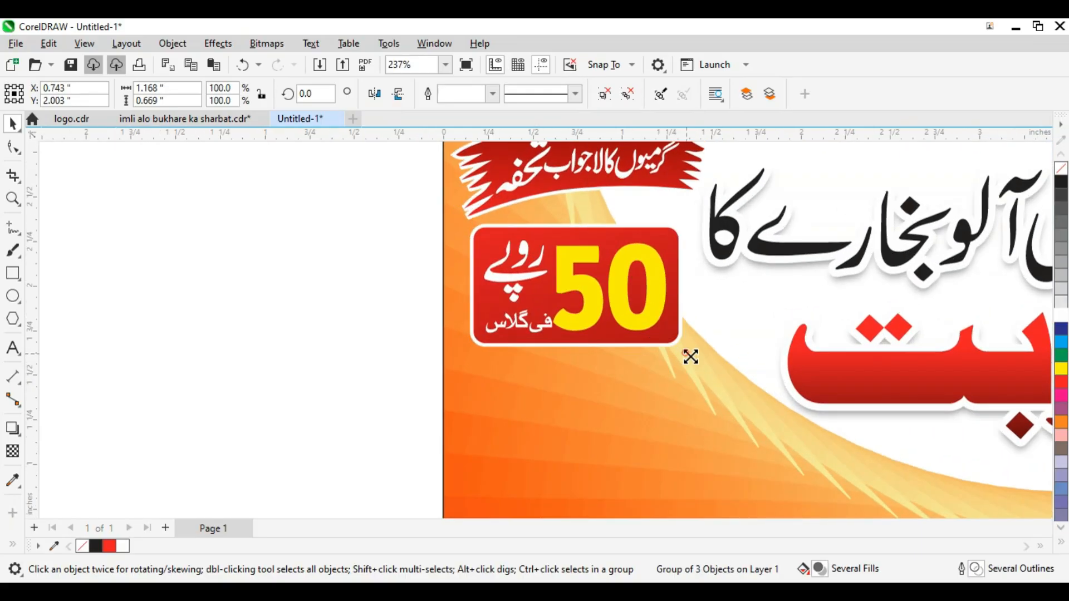
{"action": "left_click_drag", "start_coordinate": [691, 357], "coordinate": [696, 361]}
{"action": "scroll", "coordinate": [668, 357], "scroll_direction": "down", "scroll_amount": 4}
{"action": "left_click", "coordinate": [552, 345]}
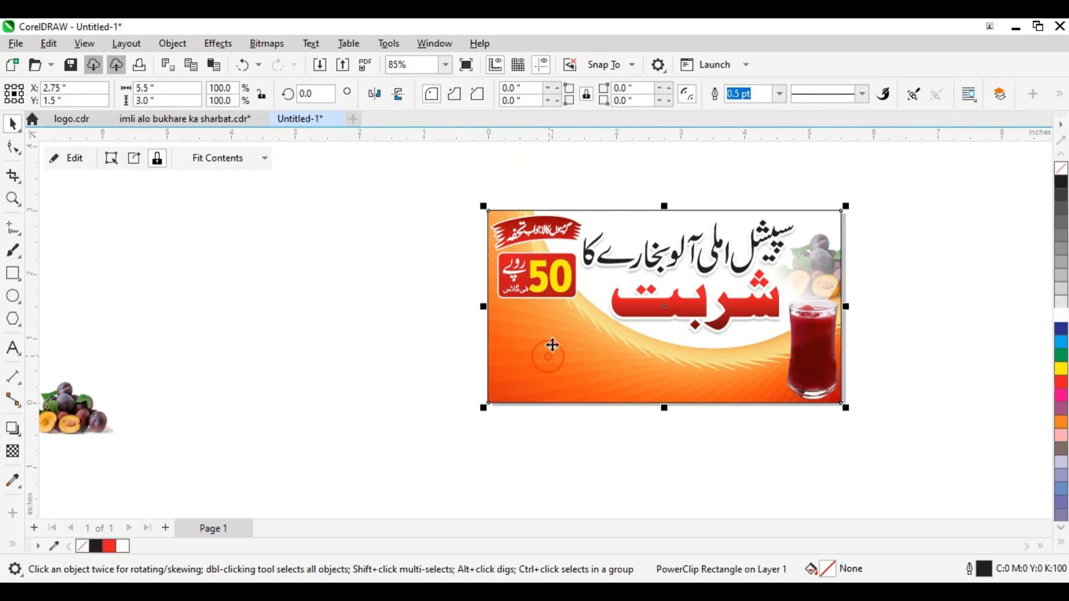
- Move the glass mug image to the card's lower-left corner at about X 0.69, Y 0.73 inches, about 1.55 × 1.65 inches in size
{"action": "scroll", "coordinate": [534, 346], "scroll_direction": "down", "scroll_amount": 5}
{"action": "left_click_drag", "start_coordinate": [536, 455], "coordinate": [515, 351]}
{"action": "scroll", "coordinate": [515, 350], "scroll_direction": "up", "scroll_amount": 6}
{"action": "left_click_drag", "start_coordinate": [654, 198], "coordinate": [581, 261]}
{"action": "scroll", "coordinate": [608, 260], "scroll_direction": "up", "scroll_amount": 4}
{"action": "scroll", "coordinate": [591, 281], "scroll_direction": "down", "scroll_amount": 1}
{"action": "scroll", "coordinate": [455, 283], "scroll_direction": "down", "scroll_amount": 2}
{"action": "scroll", "coordinate": [455, 283], "scroll_direction": "down", "scroll_amount": 3}
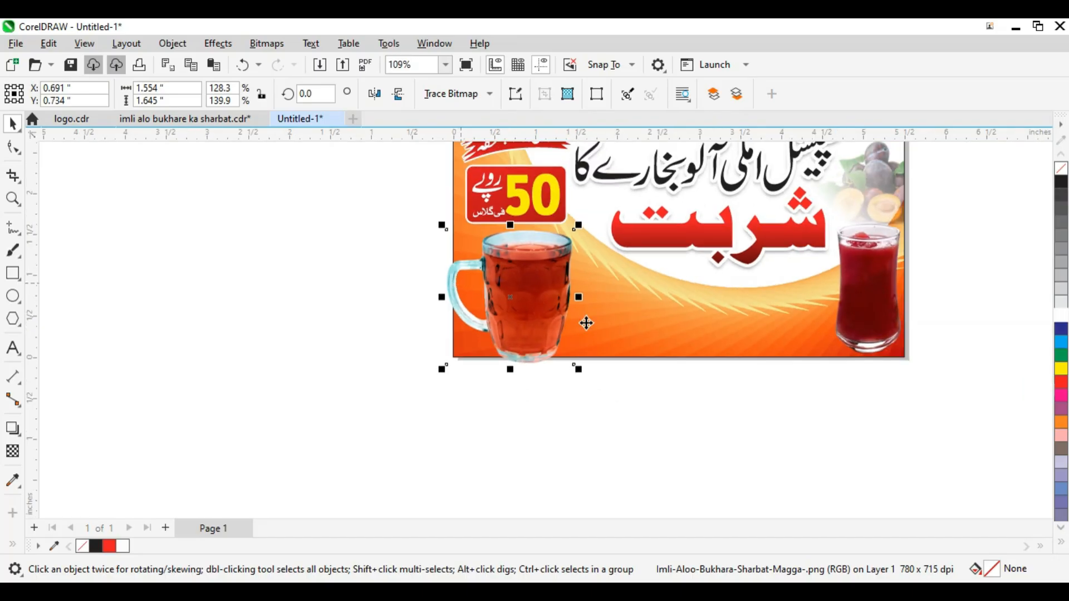
- Place the glass mug inside the card's PowerClip frame so the card edges clip it
{"action": "key", "text": "Escape"}
{"action": "scroll", "coordinate": [646, 296], "scroll_direction": "down", "scroll_amount": 2}
{"action": "left_click", "coordinate": [647, 295]}
{"action": "left_click_drag", "start_coordinate": [518, 239], "coordinate": [813, 356]}
{"action": "scroll", "coordinate": [616, 303], "scroll_direction": "up", "scroll_amount": 2}
{"action": "left_click", "coordinate": [629, 326]}
{"action": "scroll", "coordinate": [629, 327], "scroll_direction": "up", "scroll_amount": 3}
{"action": "scroll", "coordinate": [668, 390], "scroll_direction": "down", "scroll_amount": 5}
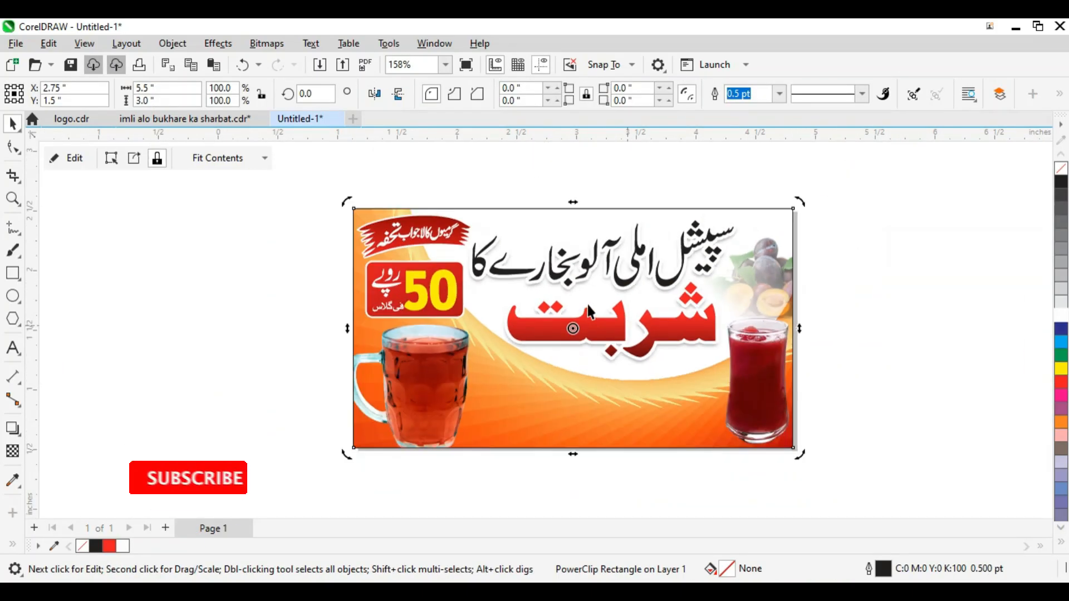
{"action": "scroll", "coordinate": [593, 249], "scroll_direction": "up", "scroll_amount": 3}
{"action": "scroll", "coordinate": [593, 249], "scroll_direction": "down", "scroll_amount": 5}
- Move the tamarind image onto the card's lower edge beside the mug, at about X 2.22, Y 0.58 inches
{"action": "left_click", "coordinate": [310, 297]}
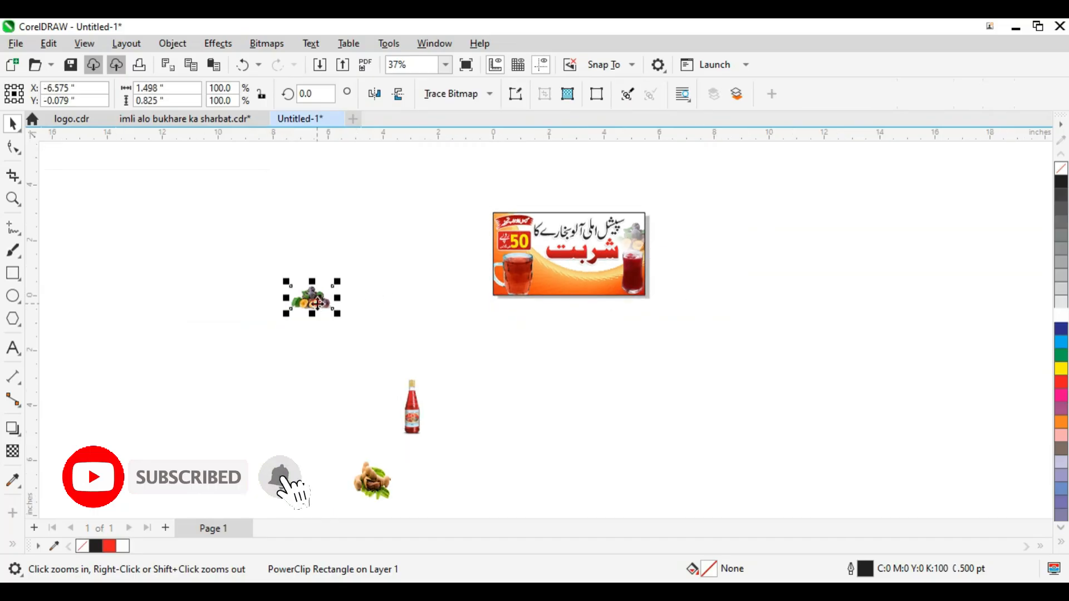
{"action": "left_click_drag", "start_coordinate": [586, 322], "coordinate": [561, 295]}
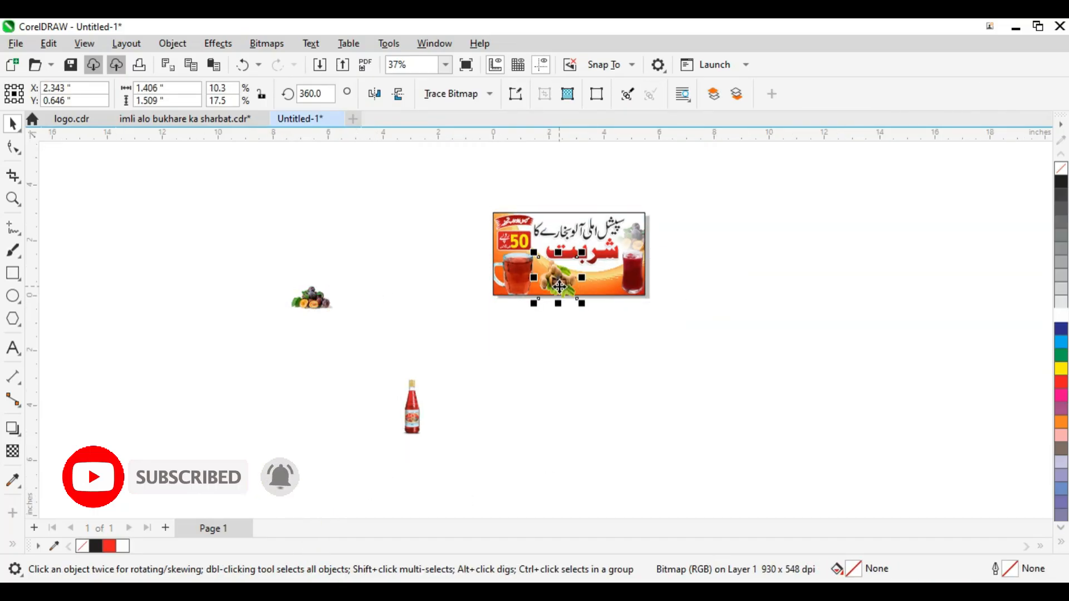
{"action": "scroll", "coordinate": [560, 295], "scroll_direction": "up", "scroll_amount": 6}
{"action": "scroll", "coordinate": [610, 326], "scroll_direction": "down", "scroll_amount": 2}
{"action": "scroll", "coordinate": [573, 327], "scroll_direction": "up", "scroll_amount": 2}
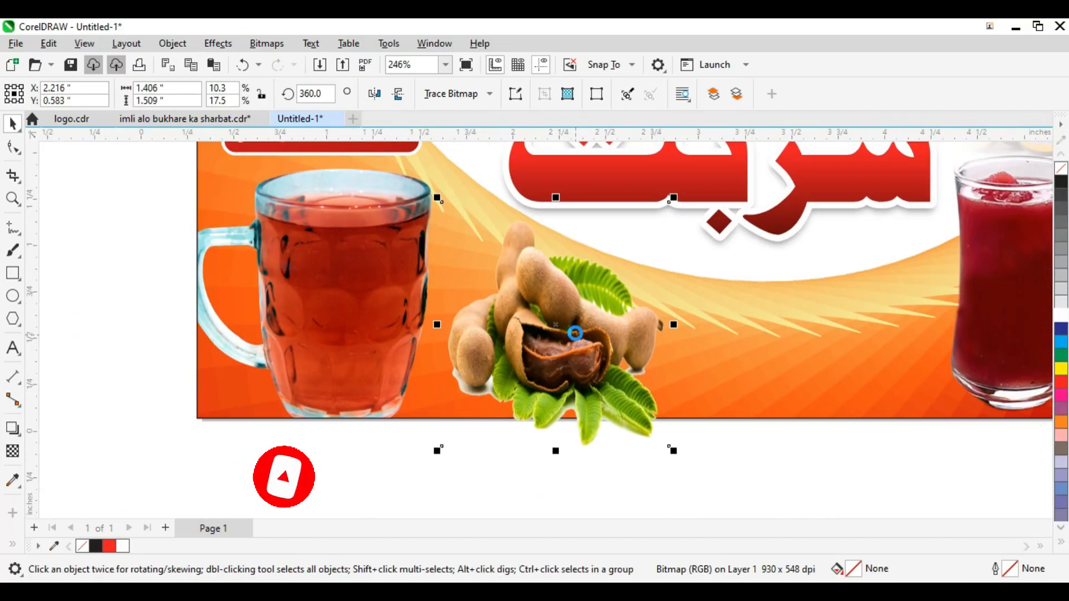
- Duplicate the tamarind image twice to the right to form a row of three, and select all three
{"action": "left_click_drag", "start_coordinate": [597, 336], "coordinate": [749, 352]}
{"action": "key", "text": "ctrl+d"}
{"action": "left_click", "coordinate": [627, 352], "text": "shift"}
- Scale the tamarind row to about 3.22 × 1.42 inches and position it between the mug and glass at about X 3.05, Y 0.59 inches
{"action": "left_click_drag", "start_coordinate": [627, 352], "coordinate": [650, 349]}
{"action": "left_click_drag", "start_coordinate": [945, 436], "coordinate": [913, 422]}
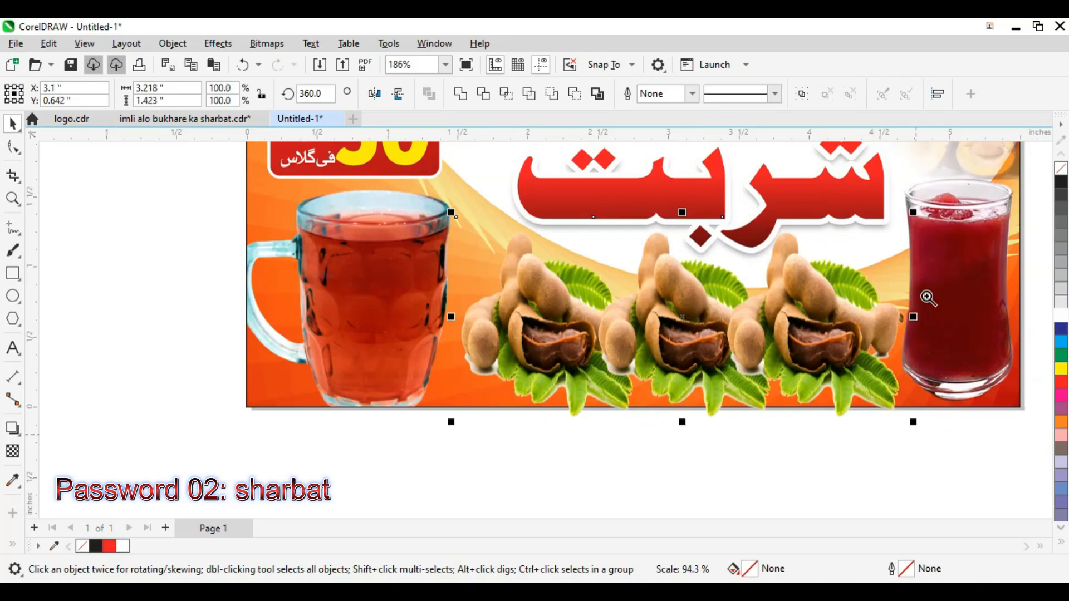
{"action": "scroll", "coordinate": [630, 317], "scroll_direction": "up", "scroll_amount": 2}
{"action": "mouse_move", "coordinate": [669, 318]}
{"action": "left_mouse_down"}
{"action": "mouse_move", "coordinate": [659, 341]}
{"action": "mouse_move", "coordinate": [659, 322]}
{"action": "left_mouse_up"}
{"action": "scroll", "coordinate": [659, 323], "scroll_direction": "down", "scroll_amount": 1}
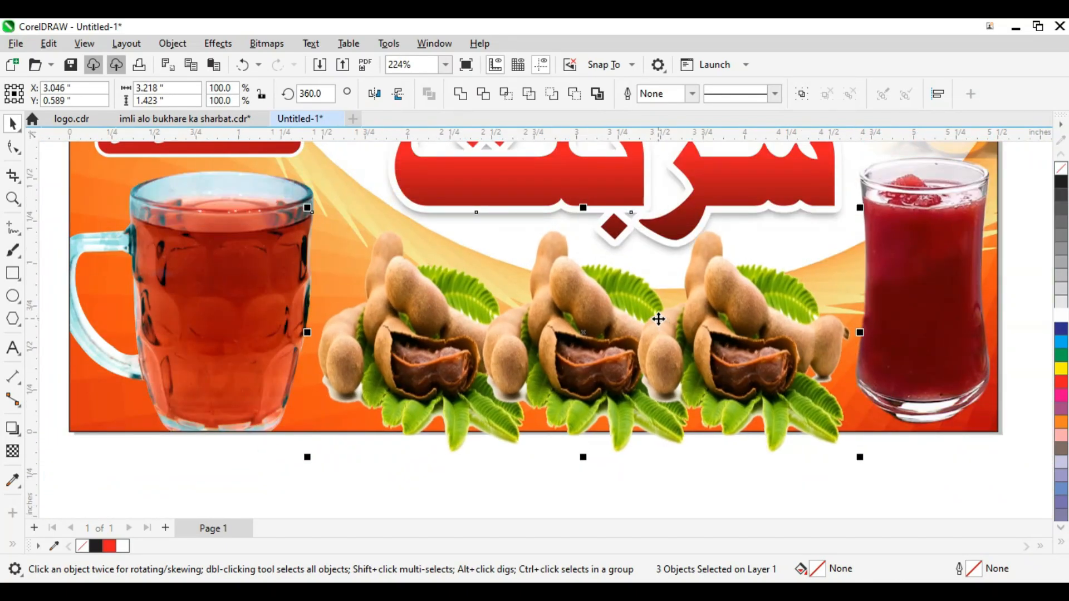
- Group the three tamarinds and place the group inside the card's PowerClip frame
{"action": "key", "text": "ctrl+g"}
{"action": "scroll", "coordinate": [661, 315], "scroll_direction": "down", "scroll_amount": 2}
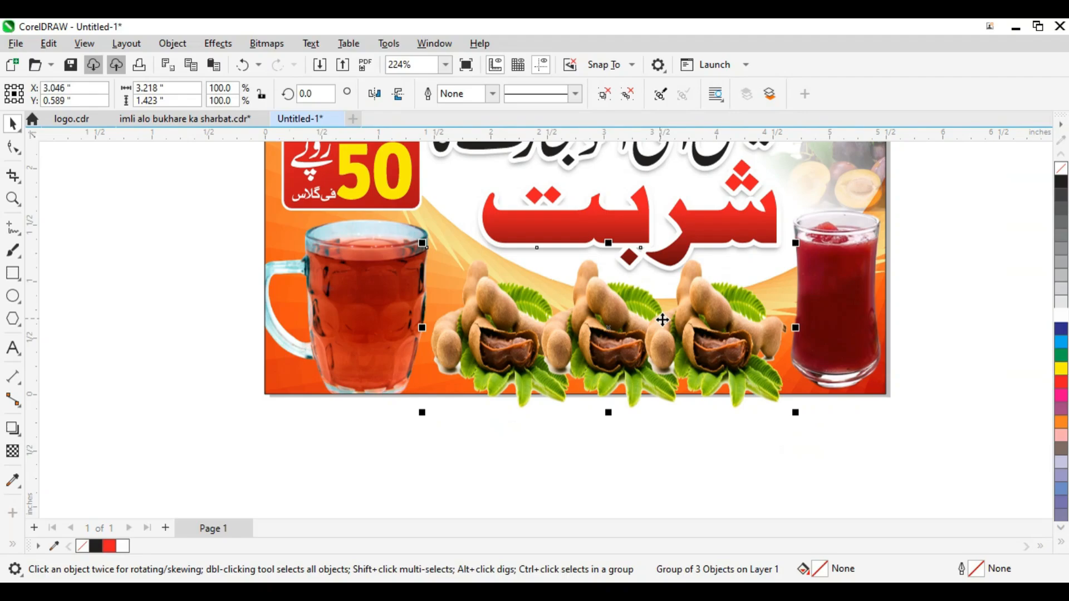
{"action": "left_click", "coordinate": [827, 330]}
{"action": "left_click", "coordinate": [529, 358]}
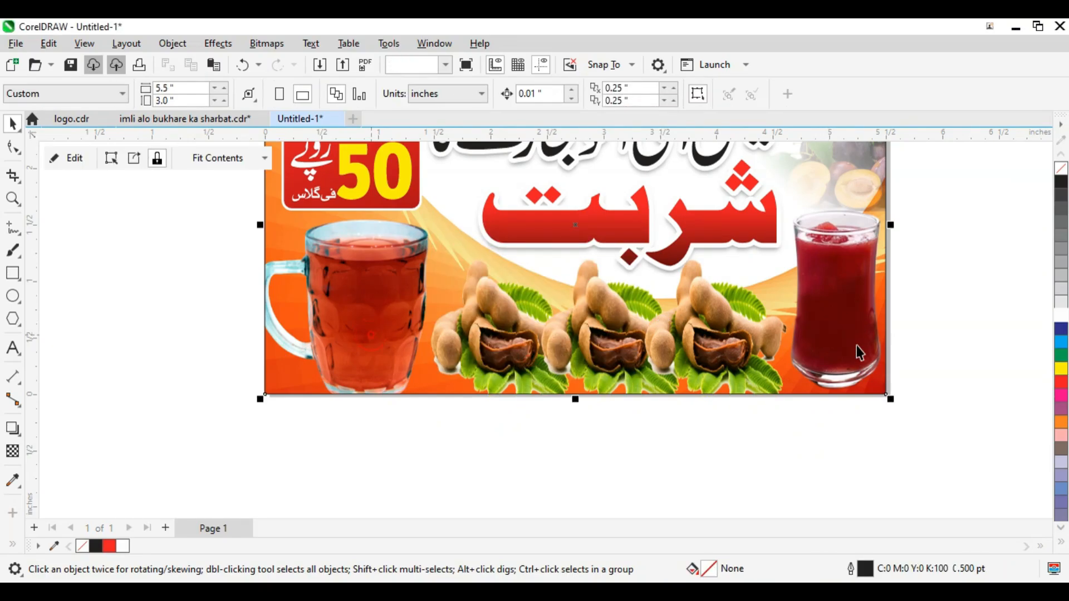
{"action": "left_click", "coordinate": [861, 334]}
{"action": "scroll", "coordinate": [711, 340], "scroll_direction": "down", "scroll_amount": 2}
{"action": "left_click", "coordinate": [711, 340]}
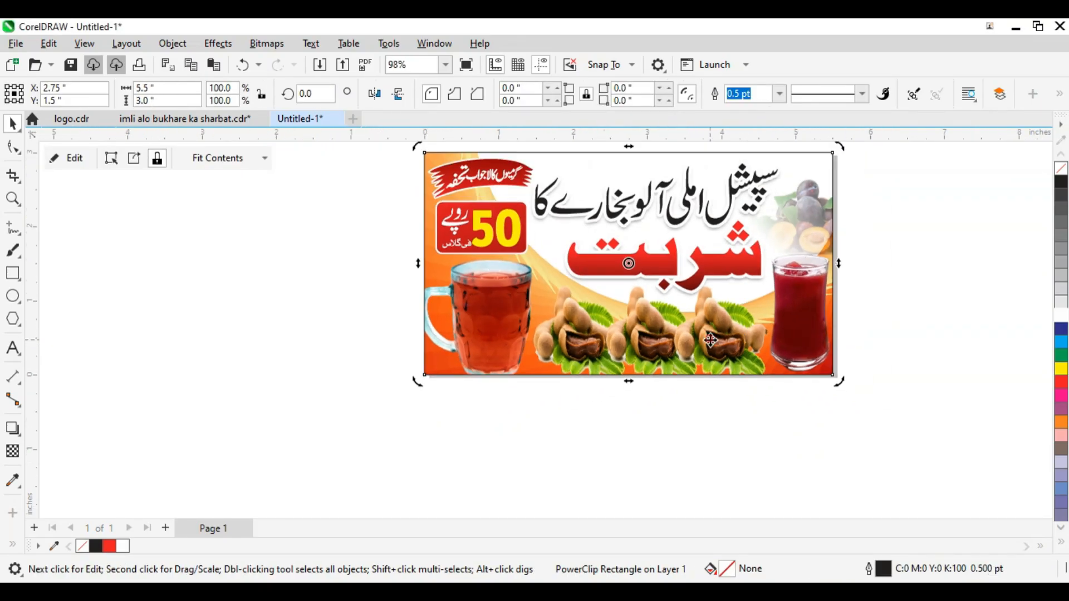
- Move the plums image onto the card's lower edge in front of the mug, at about X 1.07, Y 0.31 inches
{"action": "scroll", "coordinate": [711, 340], "scroll_direction": "down", "scroll_amount": 2}
{"action": "left_click", "coordinate": [468, 444]}
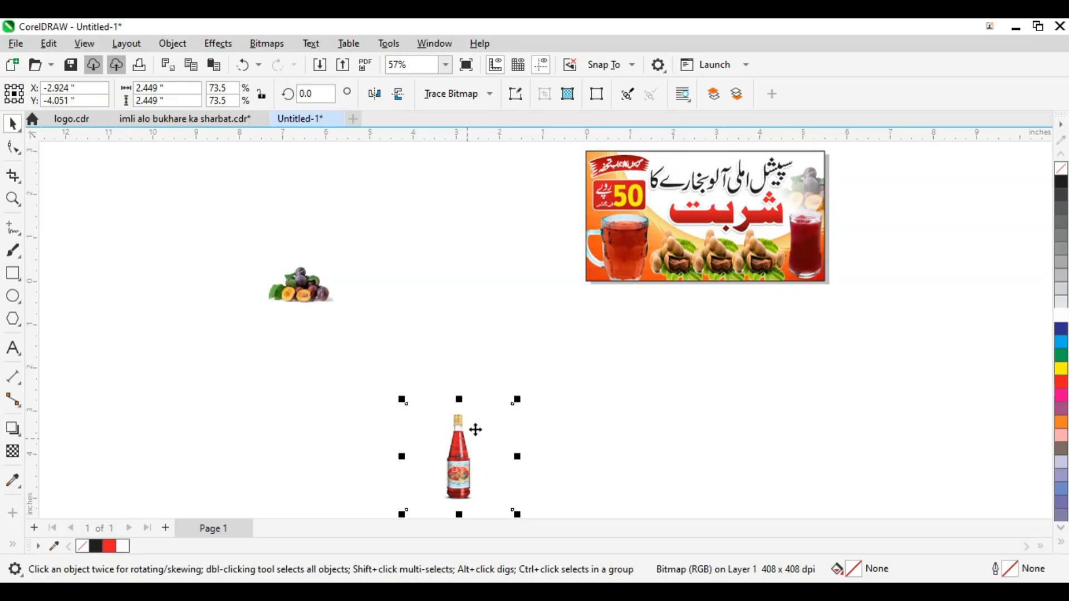
{"action": "scroll", "coordinate": [475, 429], "scroll_direction": "down", "scroll_amount": 3}
{"action": "left_click", "coordinate": [405, 376]}
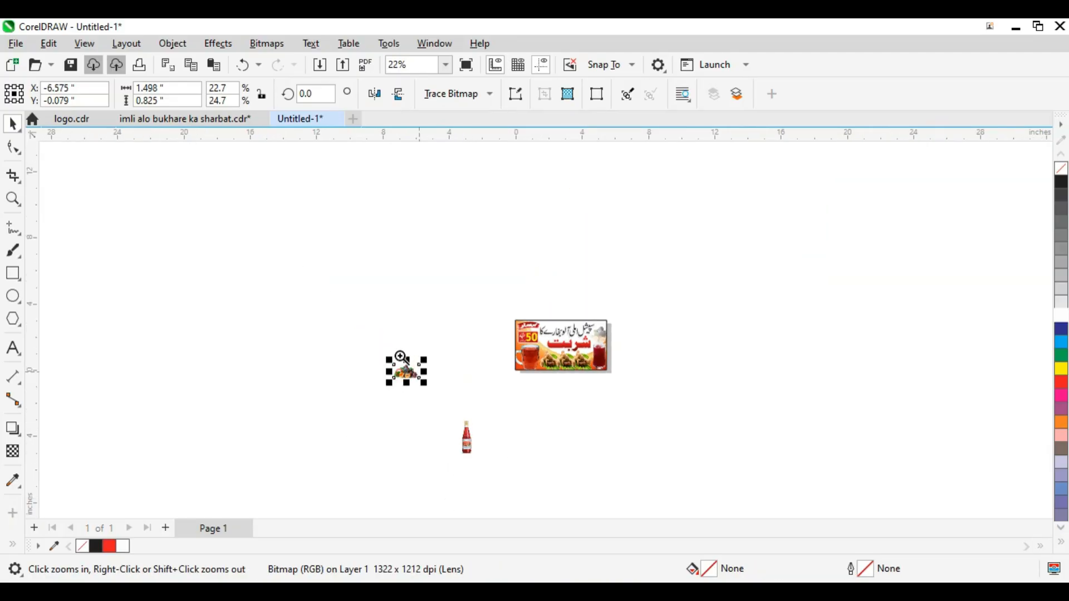
{"action": "scroll", "coordinate": [479, 404], "scroll_direction": "up", "scroll_amount": 3}
{"action": "scroll", "coordinate": [223, 315], "scroll_direction": "down", "scroll_amount": 1}
{"action": "left_click_drag", "start_coordinate": [216, 319], "coordinate": [597, 302]}
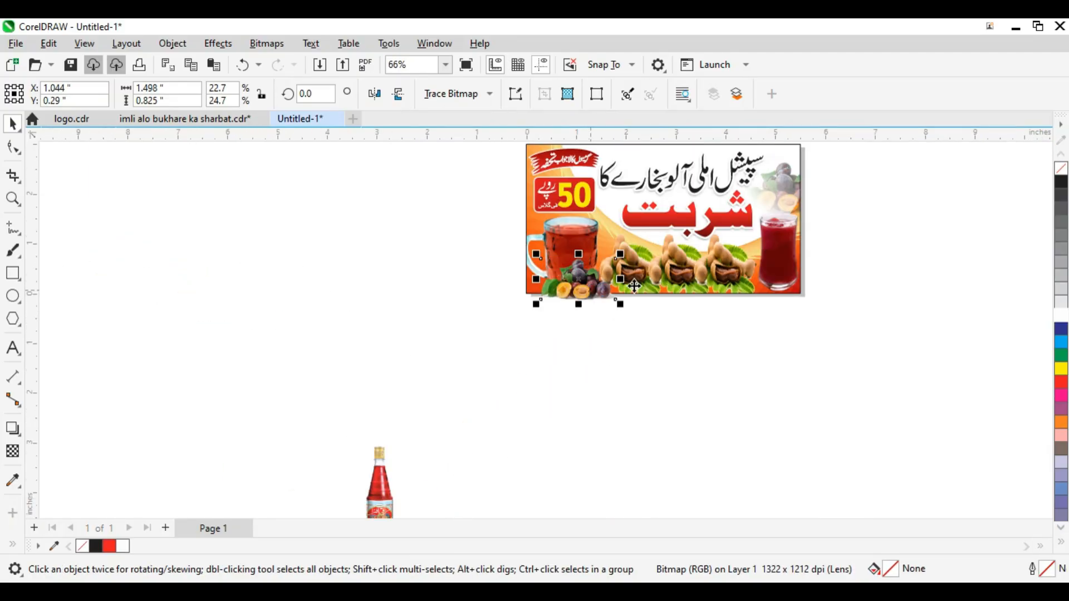
{"action": "scroll", "coordinate": [594, 343], "scroll_direction": "up", "scroll_amount": 3}
{"action": "scroll", "coordinate": [594, 342], "scroll_direction": "down", "scroll_amount": 4}
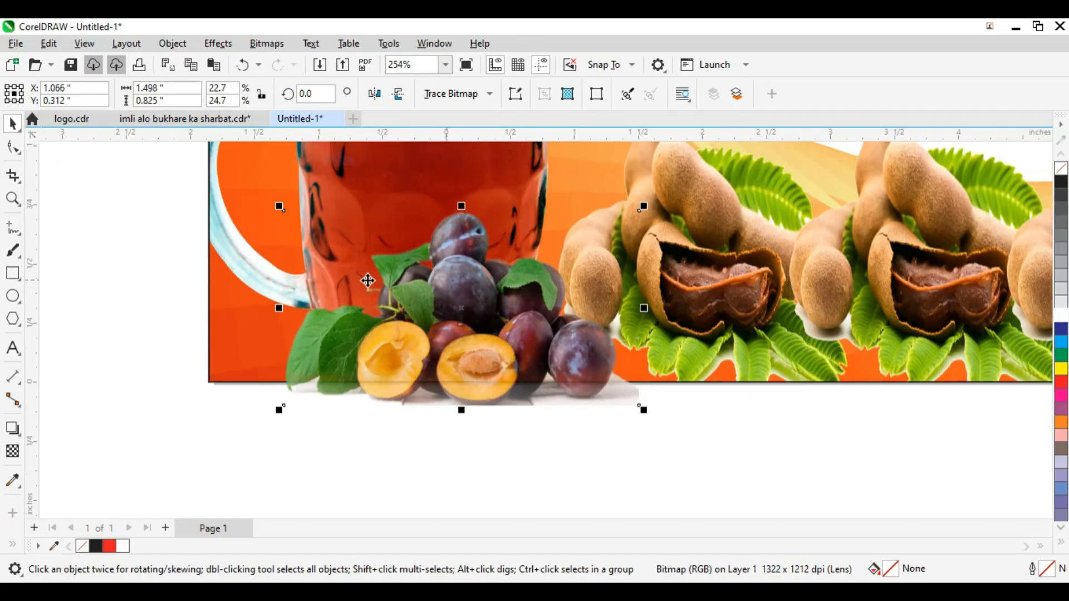
- Duplicate the plums image straight across to the card's lower right, in front of the glass, at about X 4.63, Y 0.31 inches
{"action": "scroll", "coordinate": [401, 304], "scroll_direction": "up", "scroll_amount": 2}
{"action": "left_click_drag", "start_coordinate": [401, 303], "coordinate": [648, 307]}
{"action": "scroll", "coordinate": [646, 303], "scroll_direction": "up", "scroll_amount": 2}
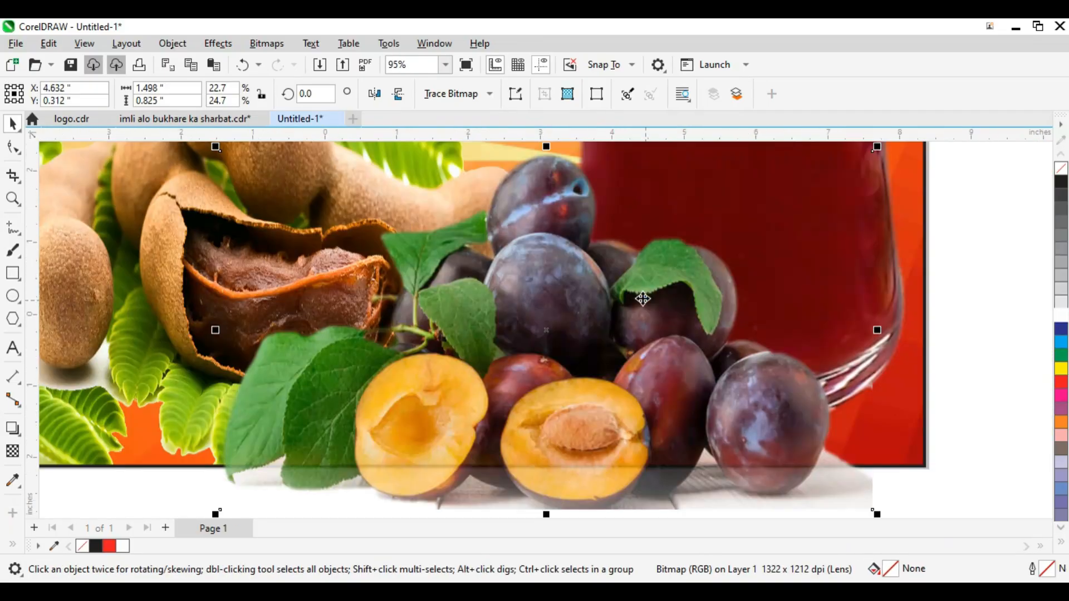
{"action": "scroll", "coordinate": [639, 299], "scroll_direction": "down", "scroll_amount": 3}
- Select both plums images and place them inside the card's PowerClip frame
{"action": "left_click", "coordinate": [432, 323], "text": "shift"}
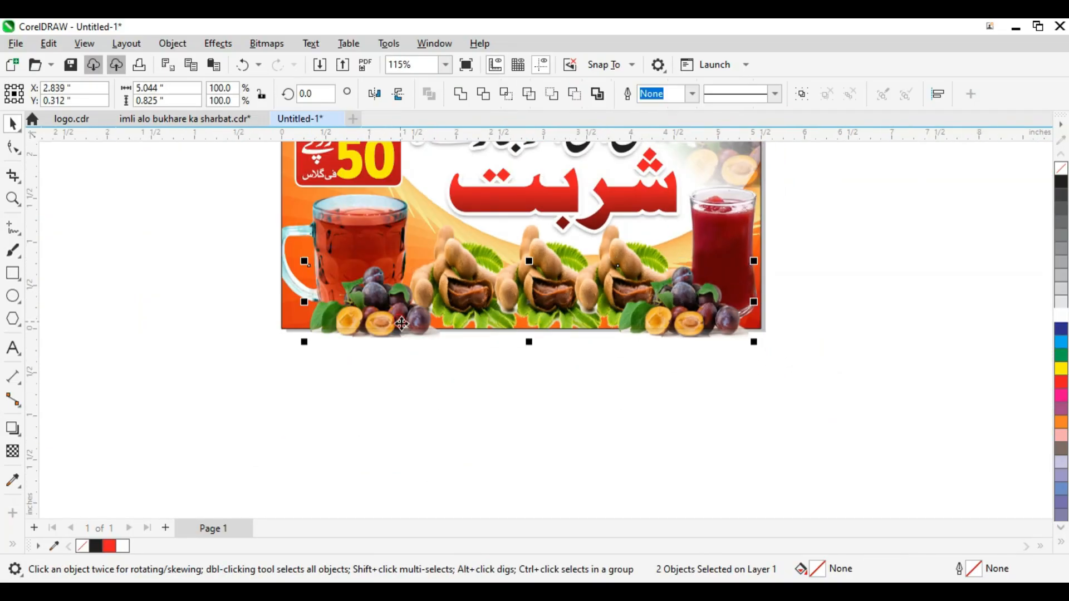
{"action": "right_click", "coordinate": [401, 325]}
{"action": "left_click", "coordinate": [477, 349]}
{"action": "left_click", "coordinate": [538, 306]}
{"action": "scroll", "coordinate": [557, 303], "scroll_direction": "down", "scroll_amount": 3}
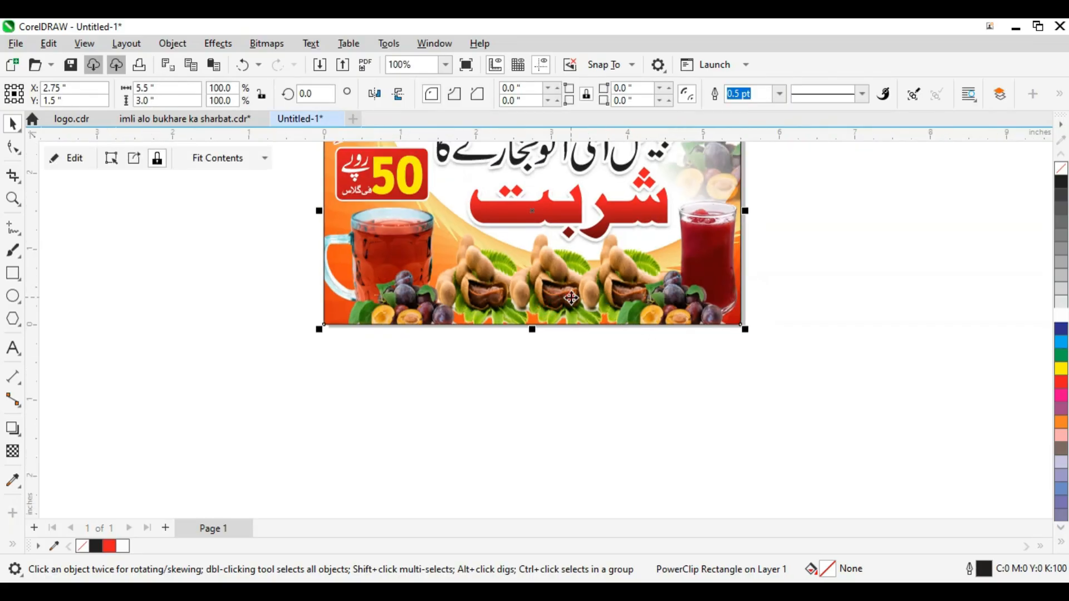
- Move the bottle image between the mug and tamarinds, scaled to about 1.63 × 1.63 inches at about X 1.68, Y 0.73 inches
{"action": "left_click", "coordinate": [378, 486]}
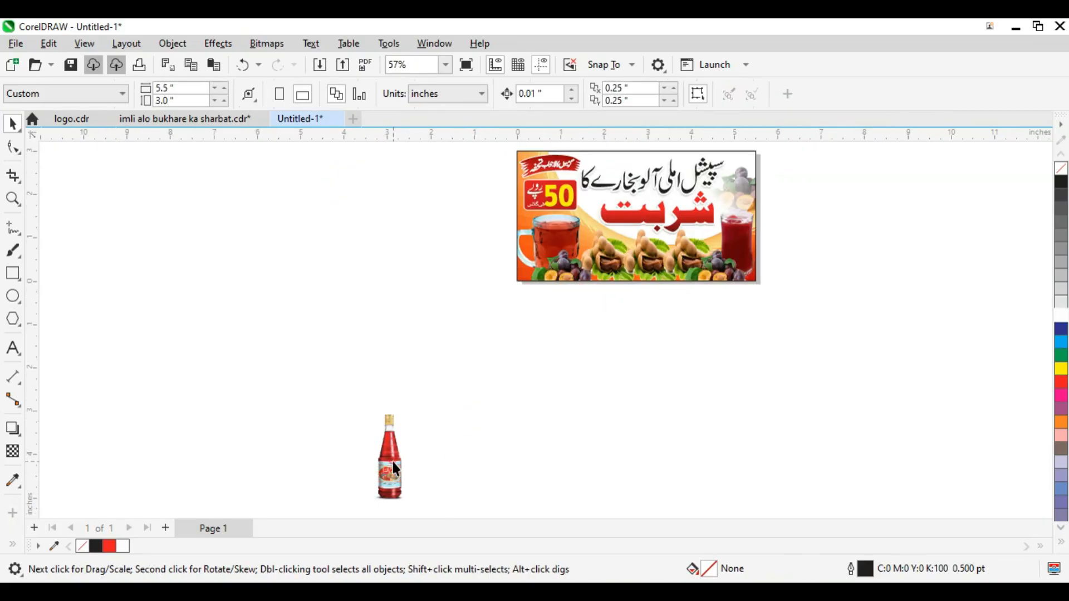
{"action": "left_click_drag", "start_coordinate": [392, 462], "coordinate": [596, 288]}
{"action": "scroll", "coordinate": [622, 259], "scroll_direction": "up", "scroll_amount": 3}
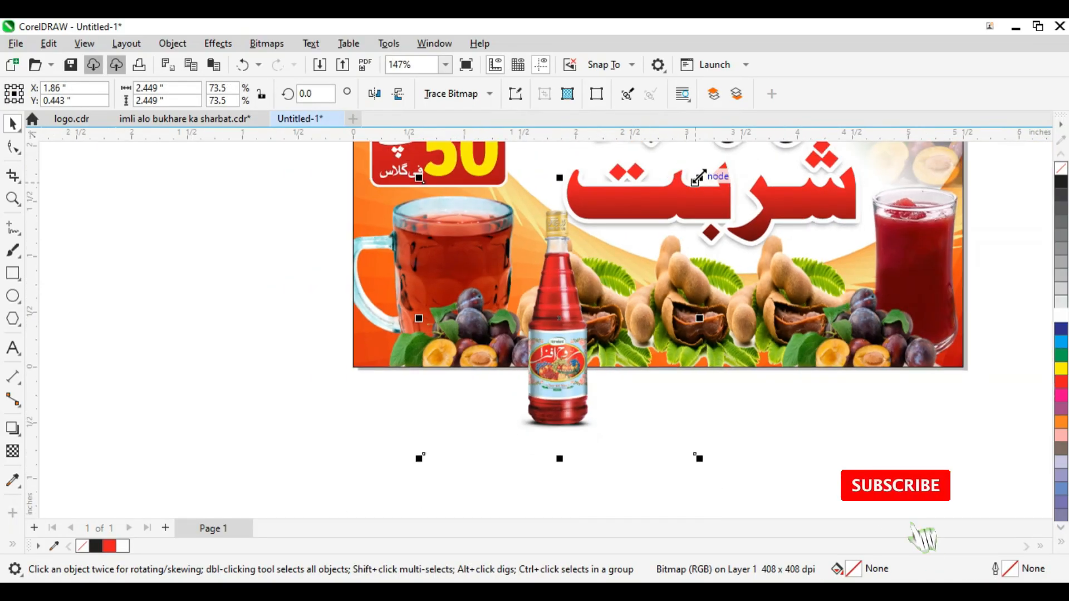
{"action": "left_click_drag", "start_coordinate": [697, 178], "coordinate": [663, 229]}
{"action": "scroll", "coordinate": [585, 334], "scroll_direction": "up", "scroll_amount": 3}
{"action": "left_click_drag", "start_coordinate": [585, 334], "coordinate": [555, 330]}
{"action": "scroll", "coordinate": [556, 329], "scroll_direction": "down", "scroll_amount": 2}
{"action": "left_click_drag", "start_coordinate": [661, 444], "coordinate": [676, 451]}
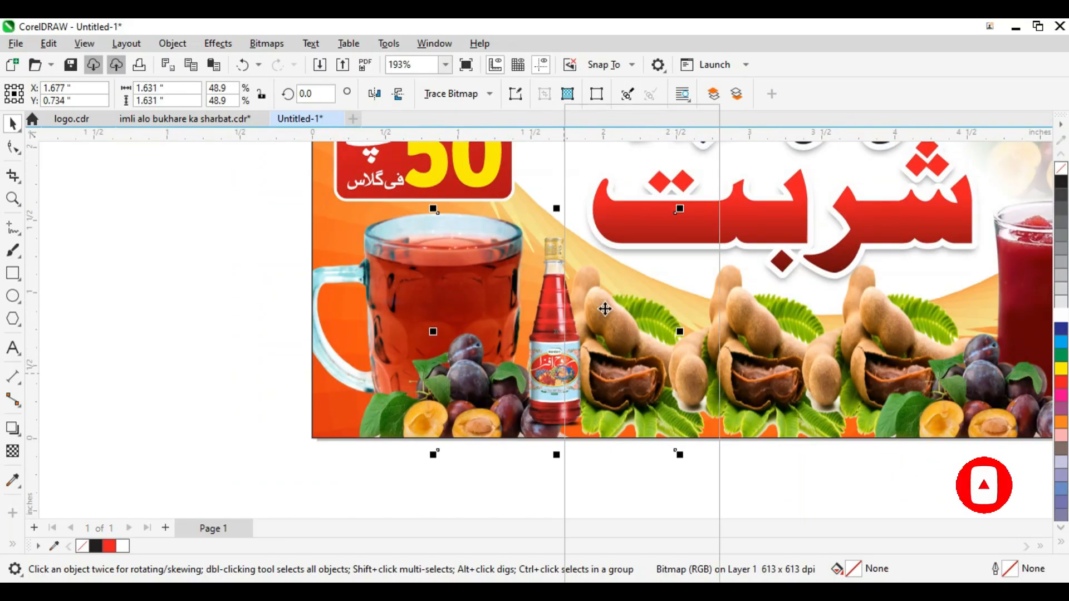
- Place the bottle image inside the card's PowerClip frame and view the whole banner up close
{"action": "right_click", "coordinate": [571, 312]}
{"action": "left_click", "coordinate": [618, 343]}
{"action": "left_click", "coordinate": [676, 362]}
{"action": "left_click", "coordinate": [676, 363]}
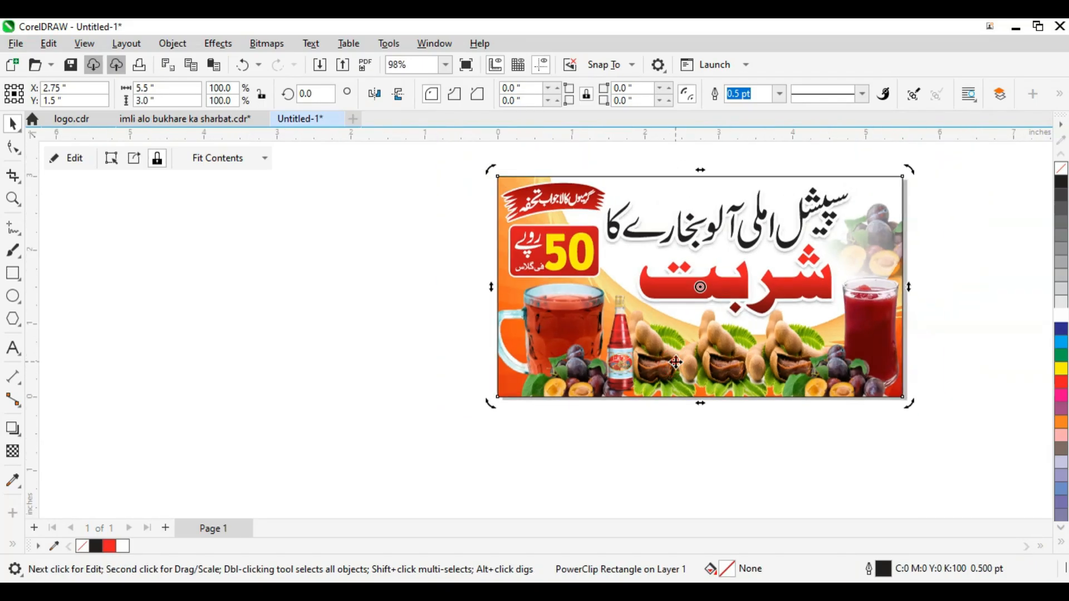
{"action": "key", "text": "shift+F2"}
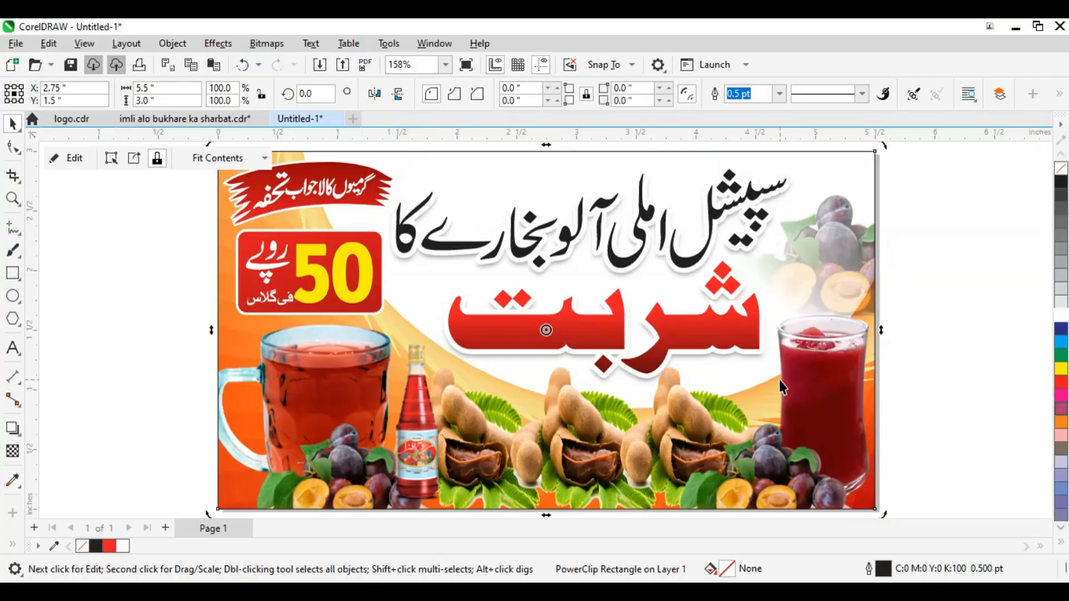
{"action": "left_click", "coordinate": [929, 414]}
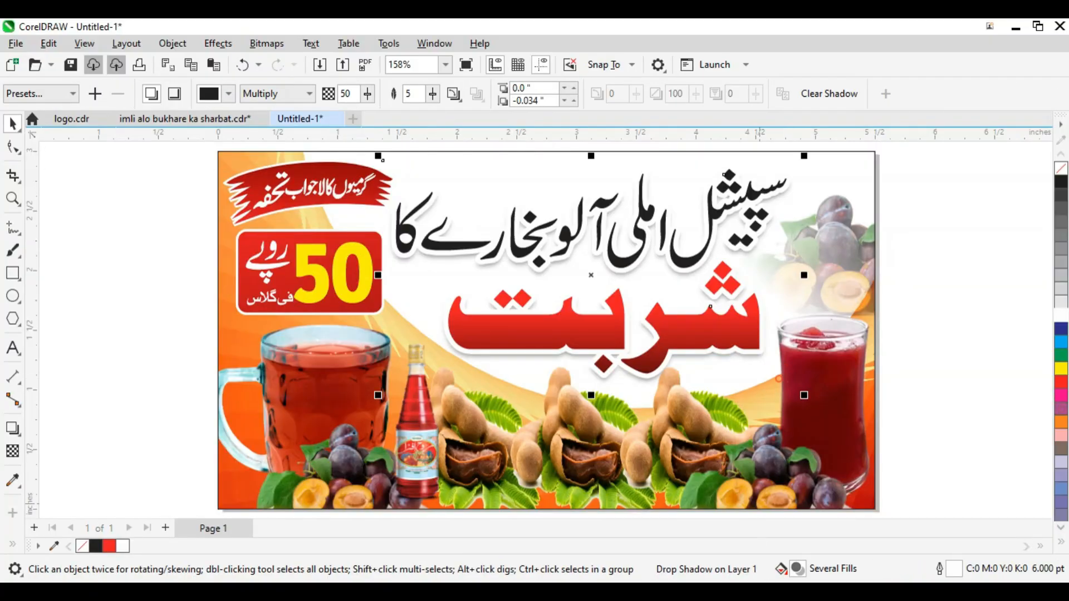